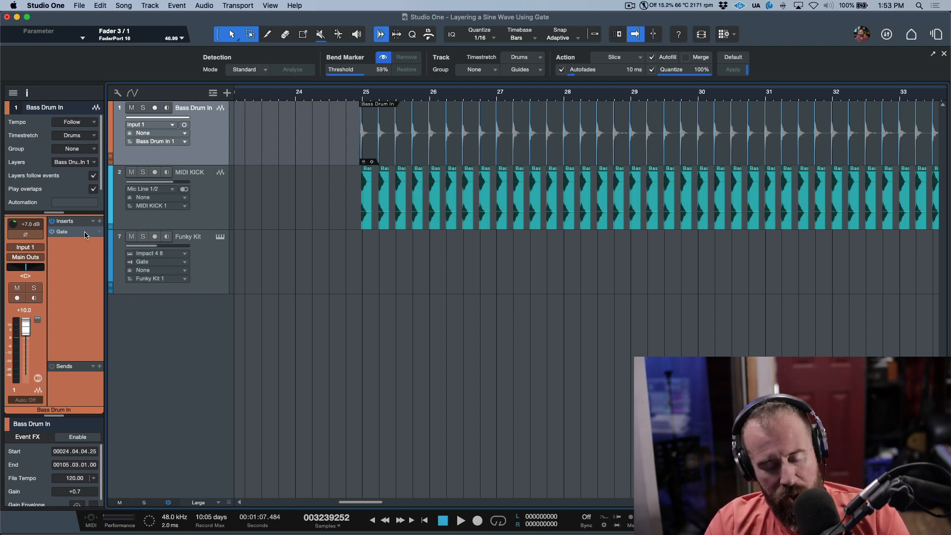
- Remove the Gate insert from the Bass Drum In track and audition that track soloed
key("Delete")
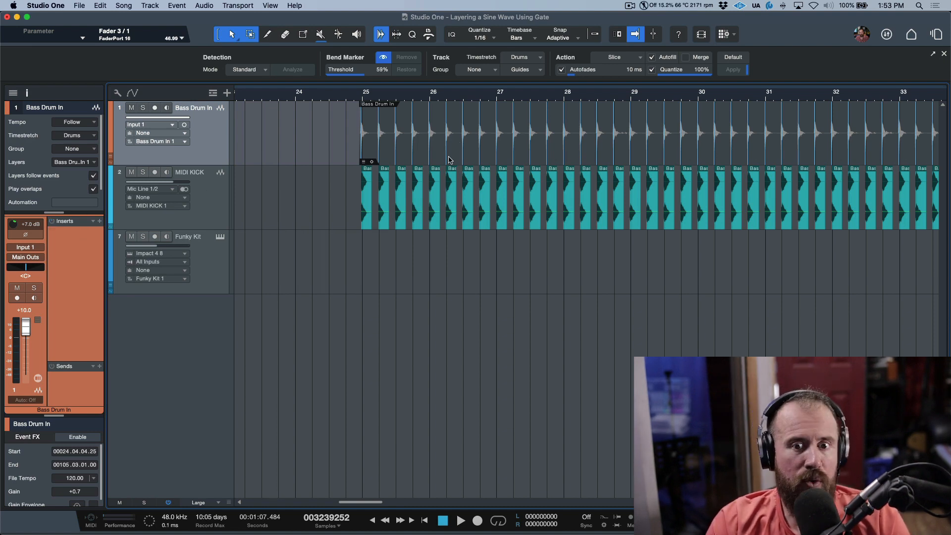
left_click(472, 149)
left_click(144, 107)
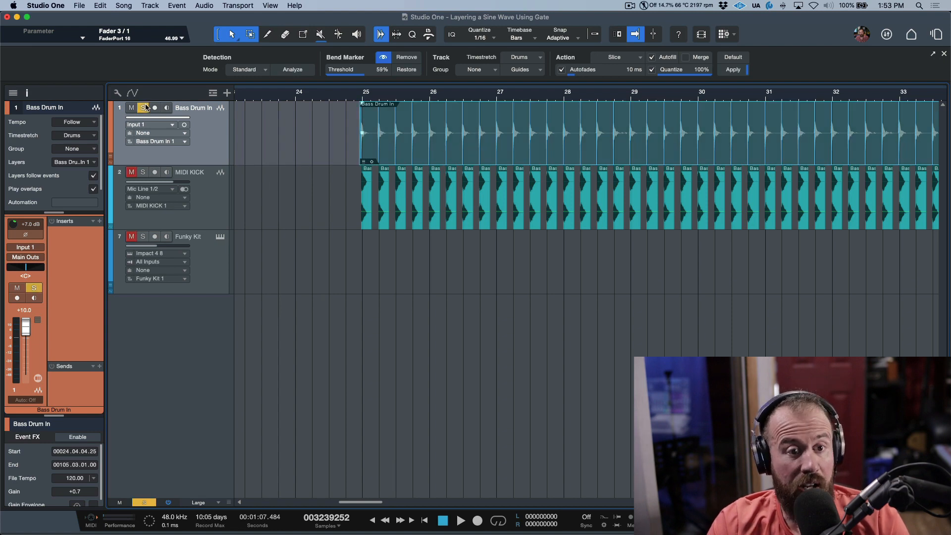
key("space")
key("space")
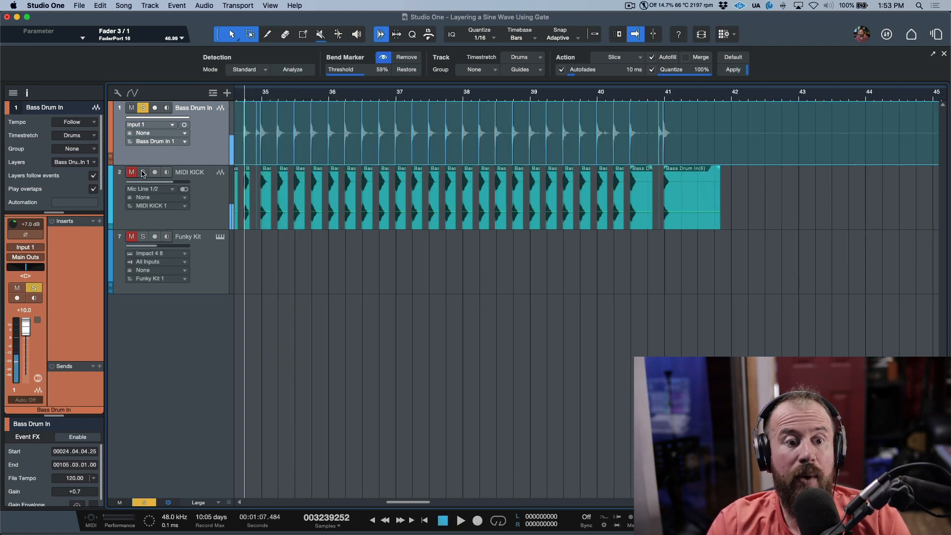
- Solo the MIDI KICK track as well and audition it together with the bass drum
left_click(143, 172)
key("space")
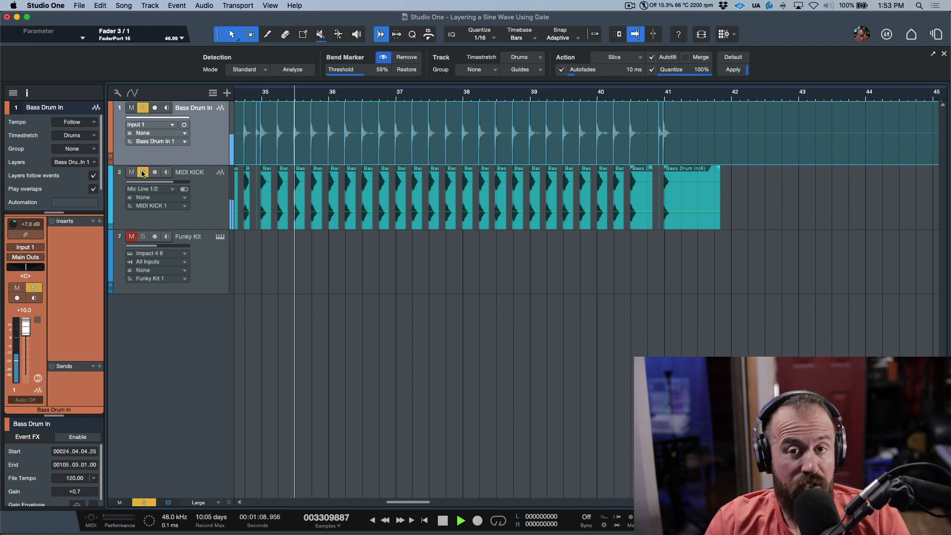
key("space")
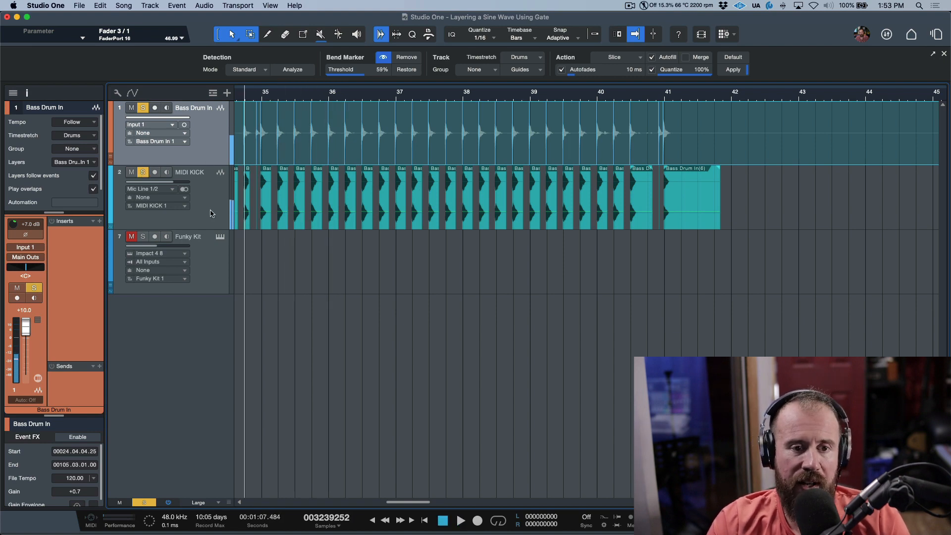
- Lower the MIDI KICK track's volume to -∞ and clear the solos on it and the Bass Drum In track
left_click(210, 213)
key("s")
key("m")
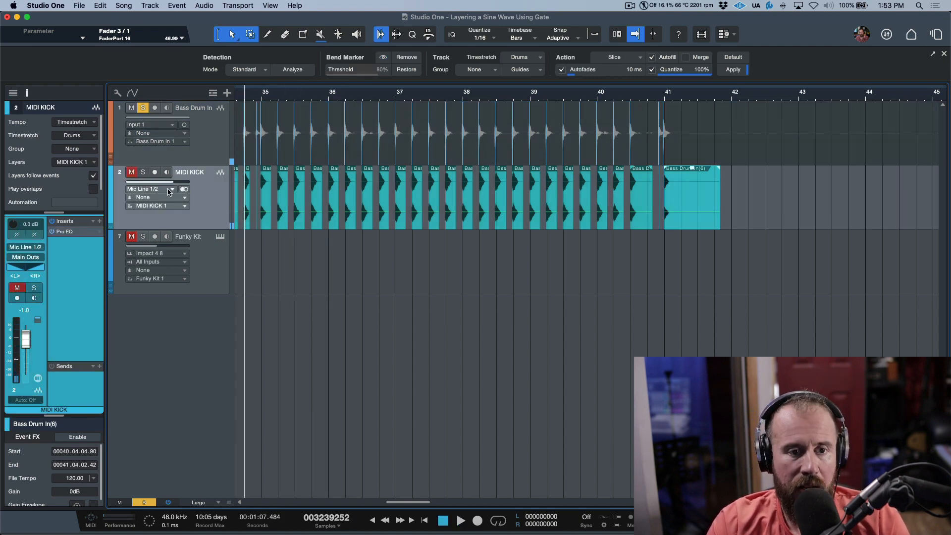
left_click_drag(176, 181, 49, 185)
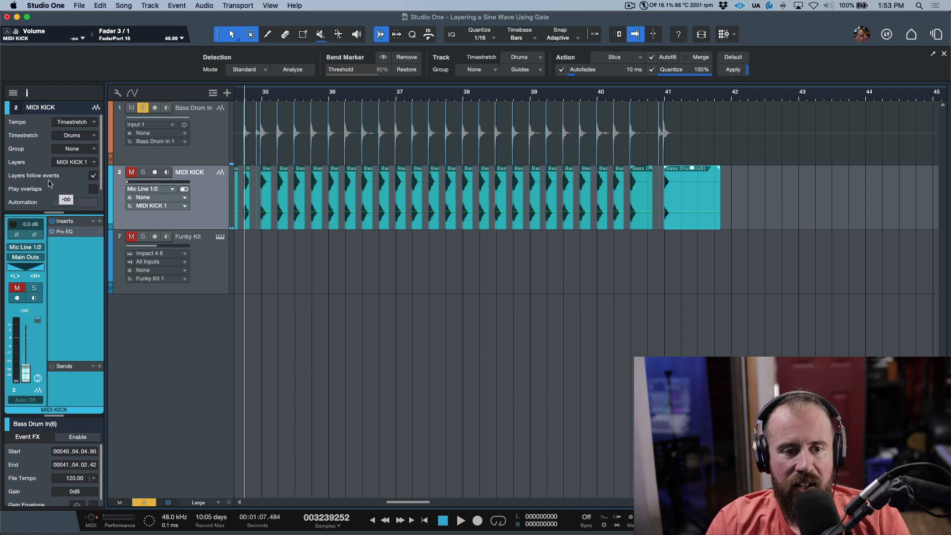
left_click(143, 108)
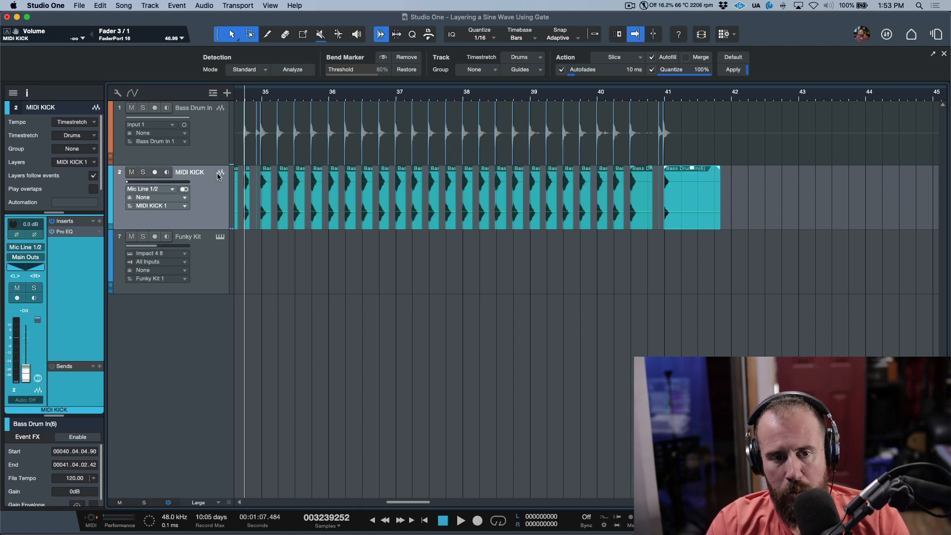
- Open the Funky Kit track's Impact XT instrument, audition the Kick Low pad, and close the instrument
left_click(217, 264)
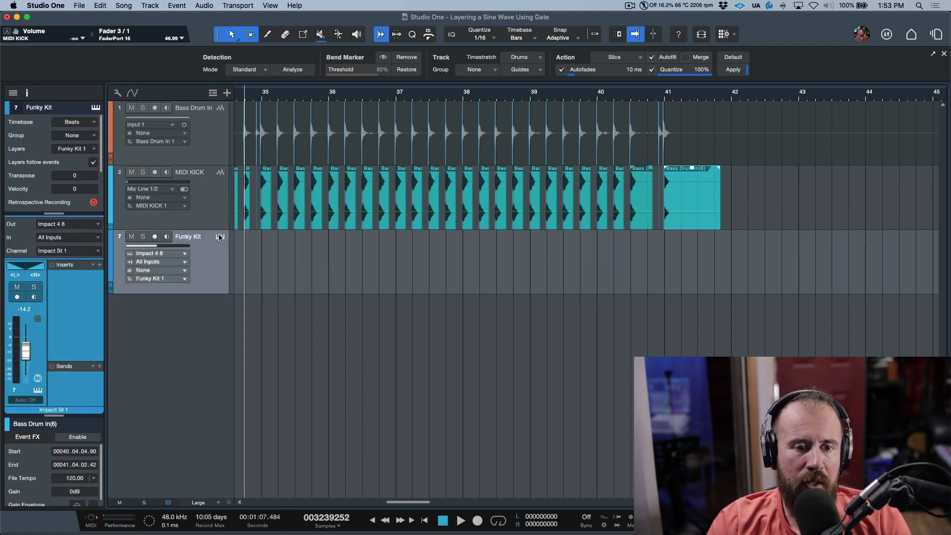
left_click(220, 236)
left_click(328, 386)
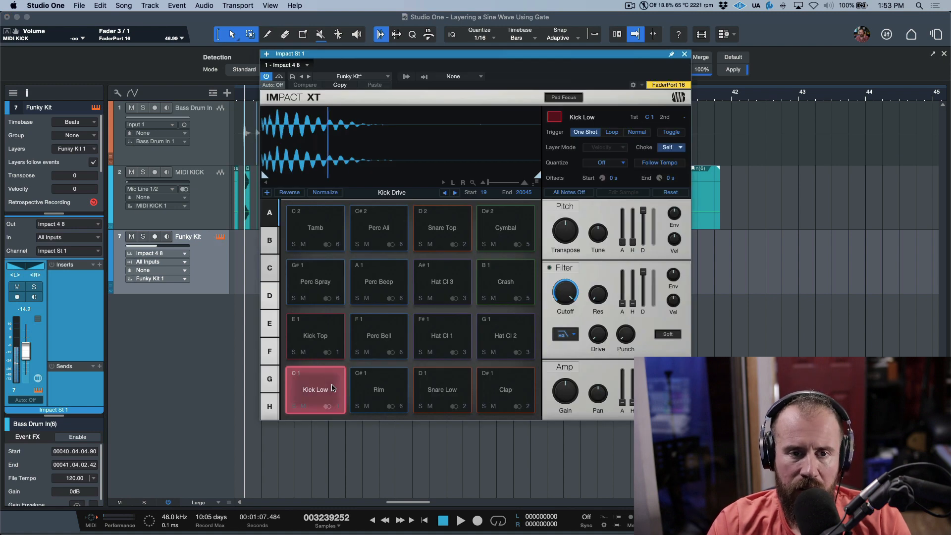
left_click(329, 386)
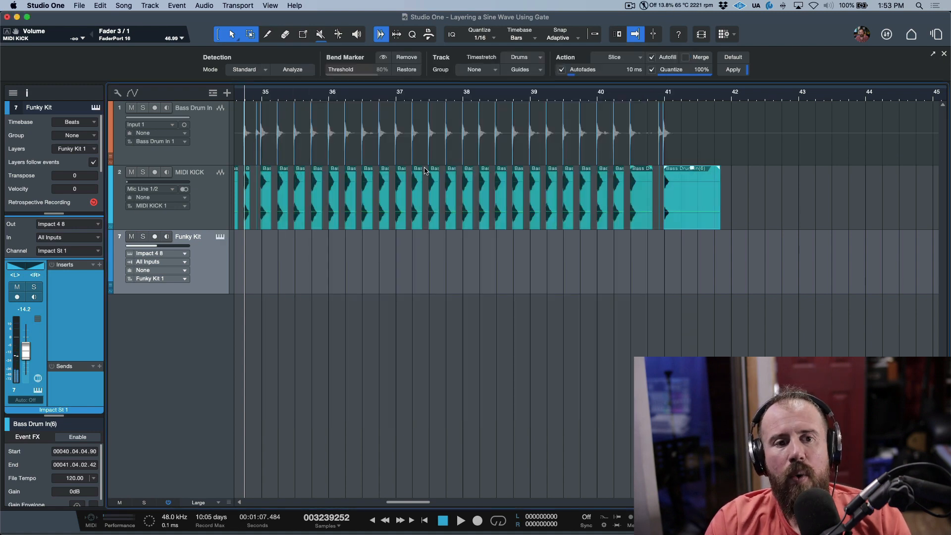
left_click(684, 53)
- Insert a Gate effect on the Bass Drum In track
scroll(257, 169, "left", 10)
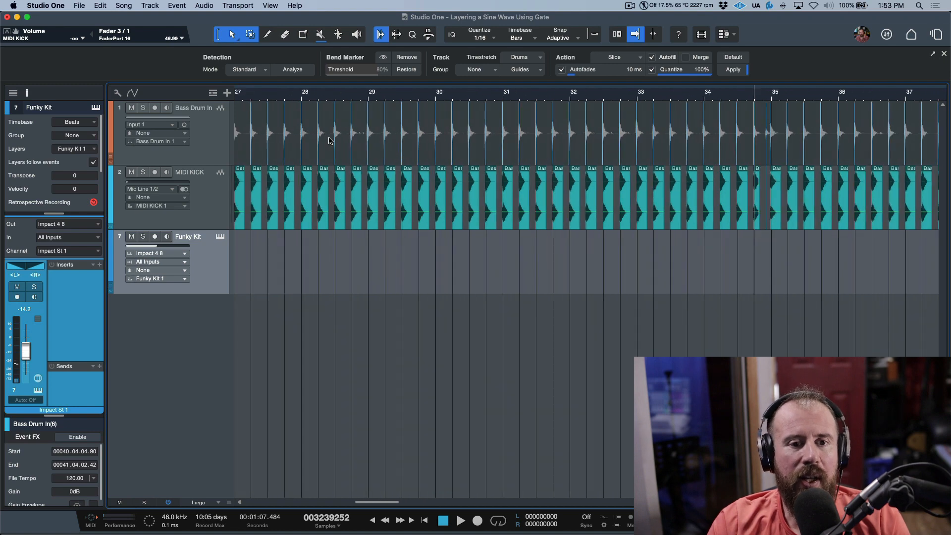
scroll(385, 130, "right", 3)
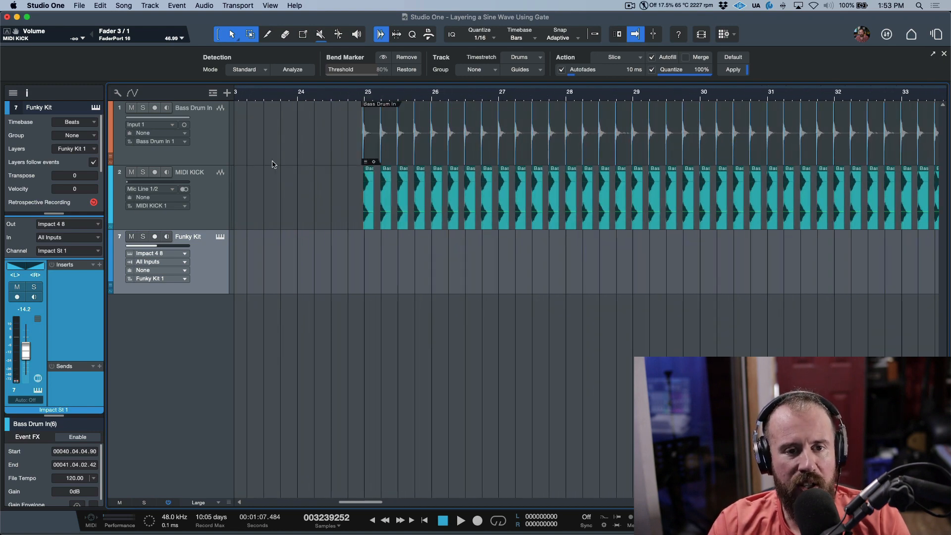
left_click(210, 143)
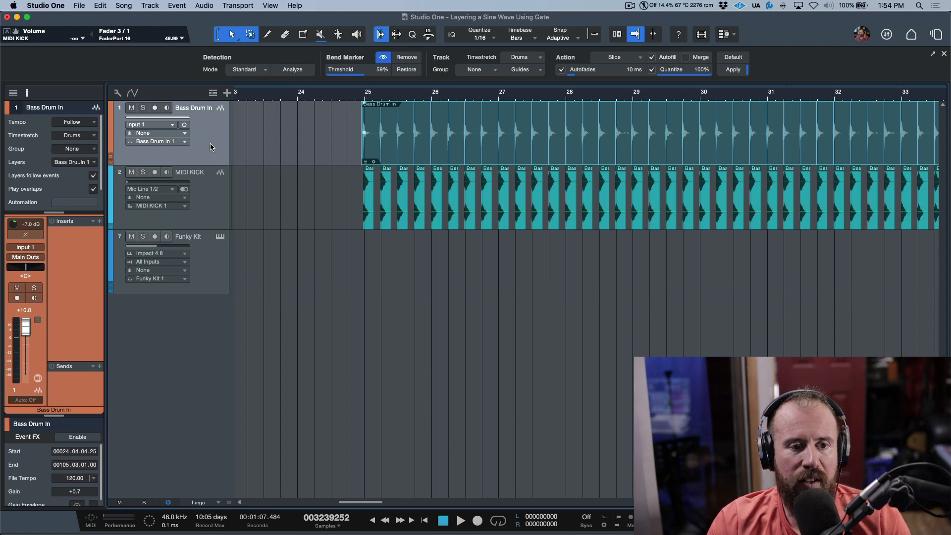
left_click(99, 221)
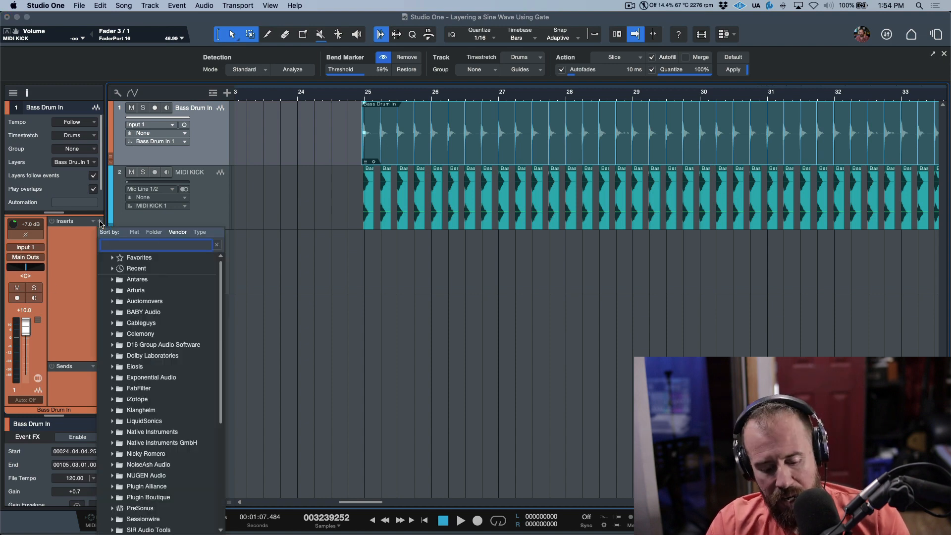
type("gate")
left_click(127, 286)
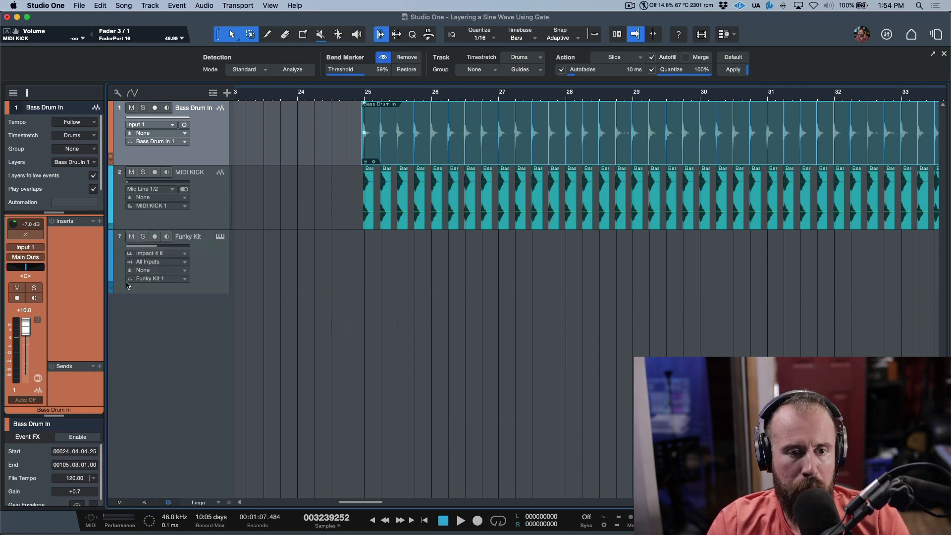
left_click_drag(453, 208, 444, 195)
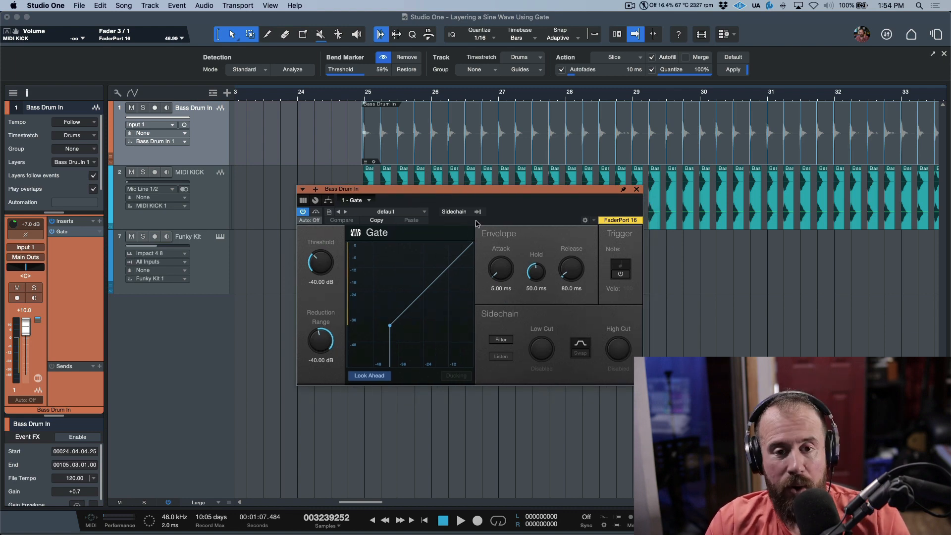
- Move the playback position to the start of the bass drum event and audition it through the Gate
left_click(470, 155)
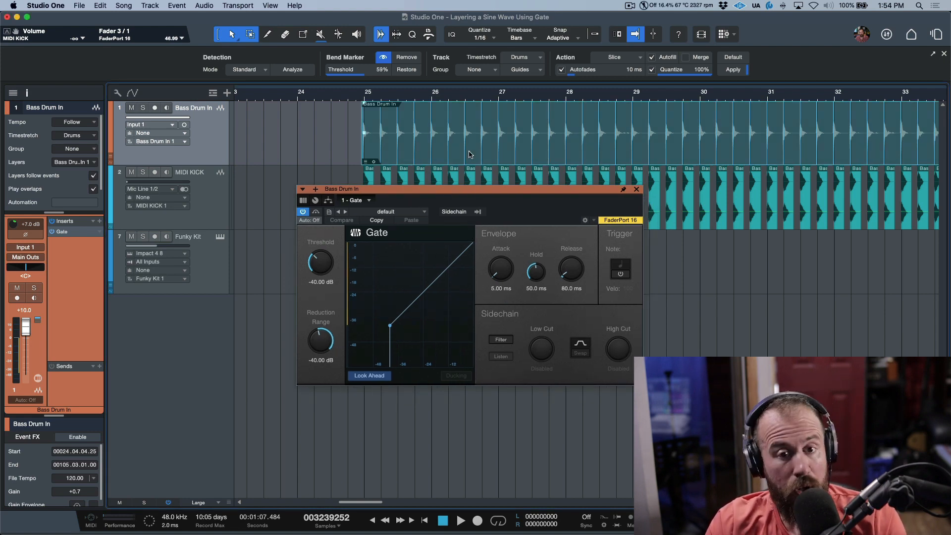
key("l")
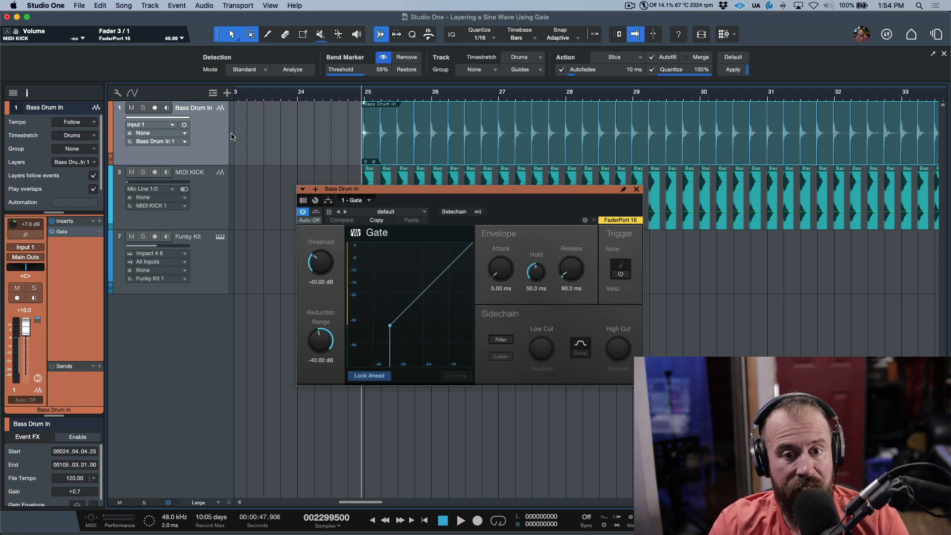
key("space")
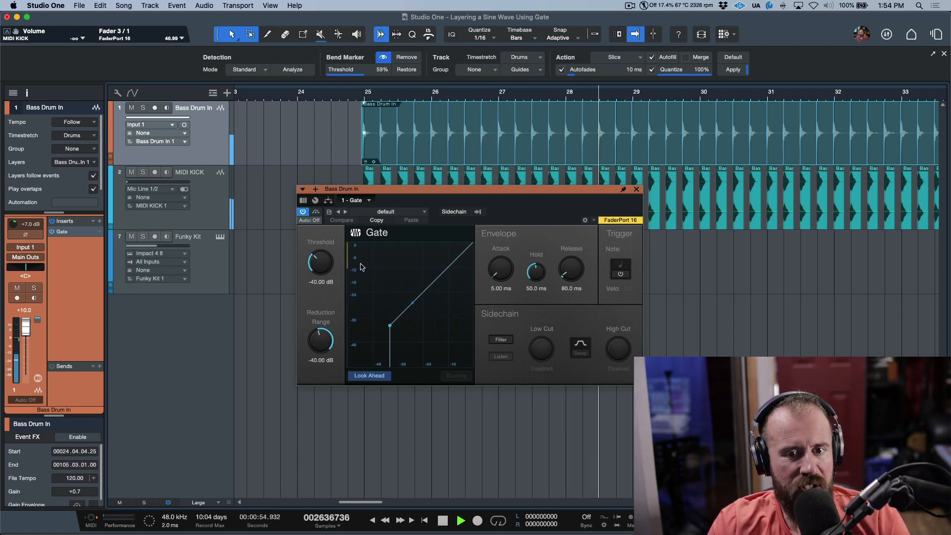
key("space")
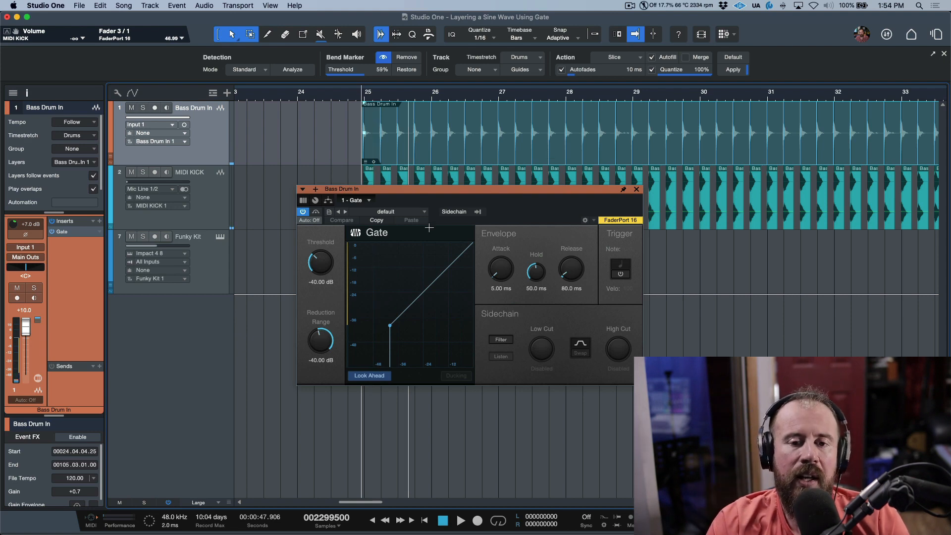
- Enable the Gate's note trigger and check which note plays the Kick Low pad in Funky Kit's Impact XT
left_click(621, 274)
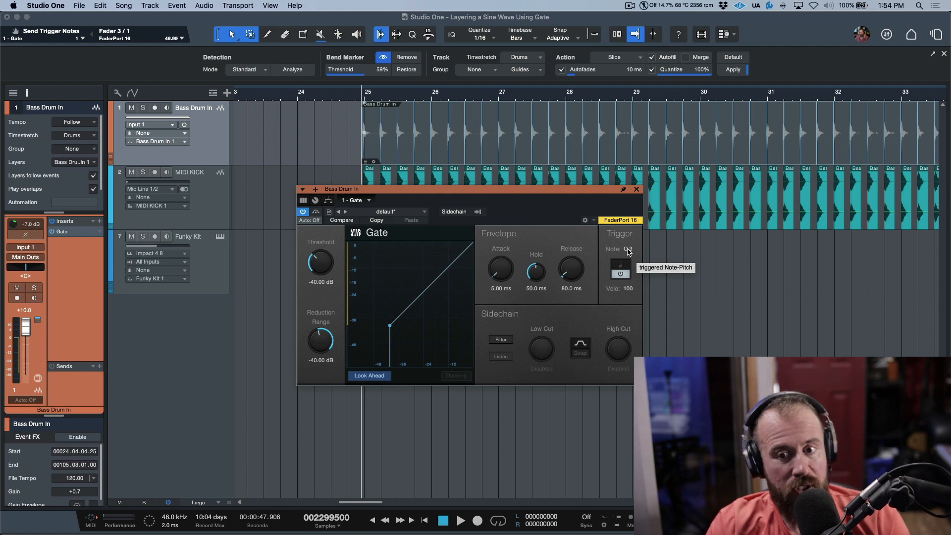
left_click(219, 236)
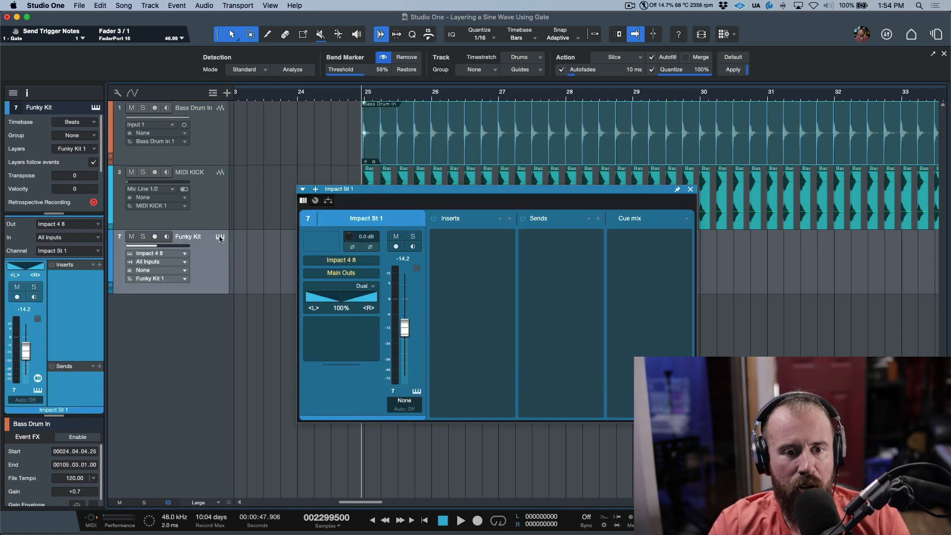
left_click(312, 388)
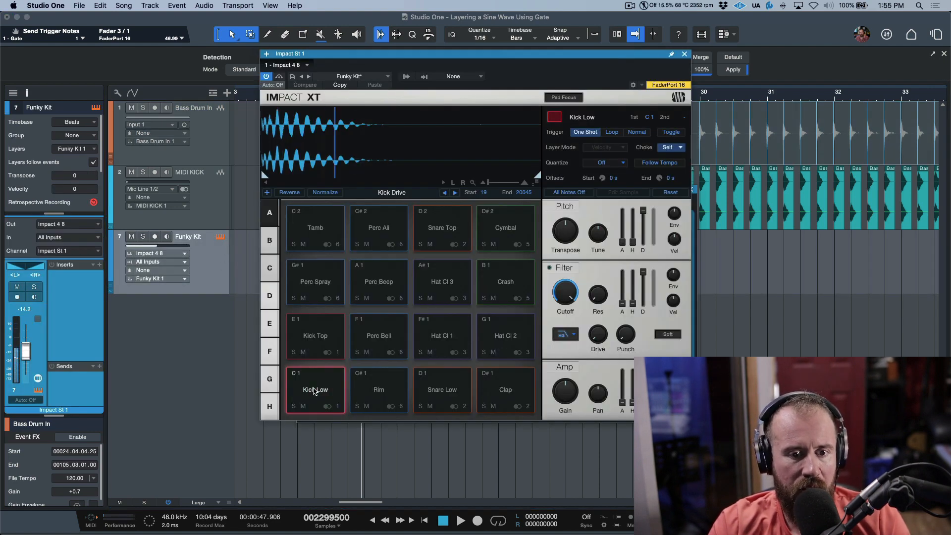
left_click(300, 369)
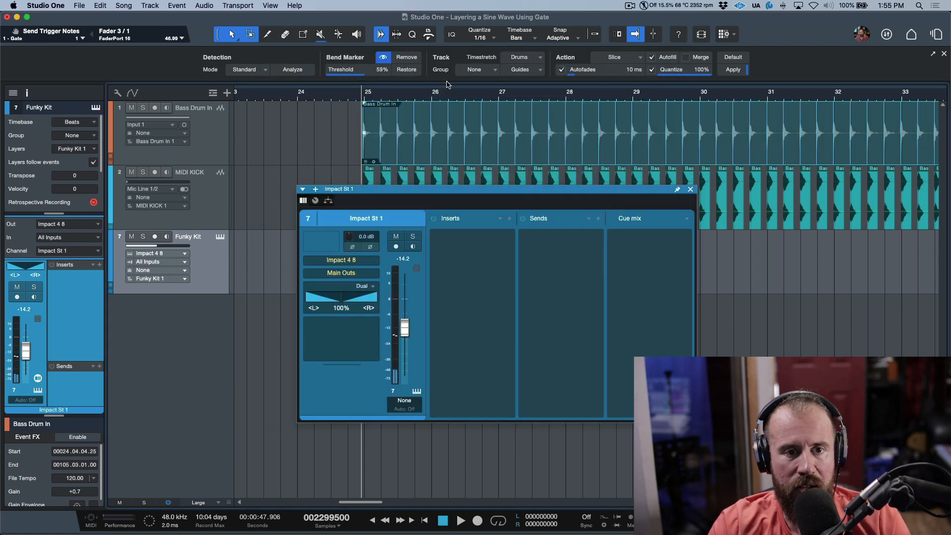
- Set the Gate's trigger note to C 1 on the Bass Drum In track and play the song to test the triggering
left_click(216, 109)
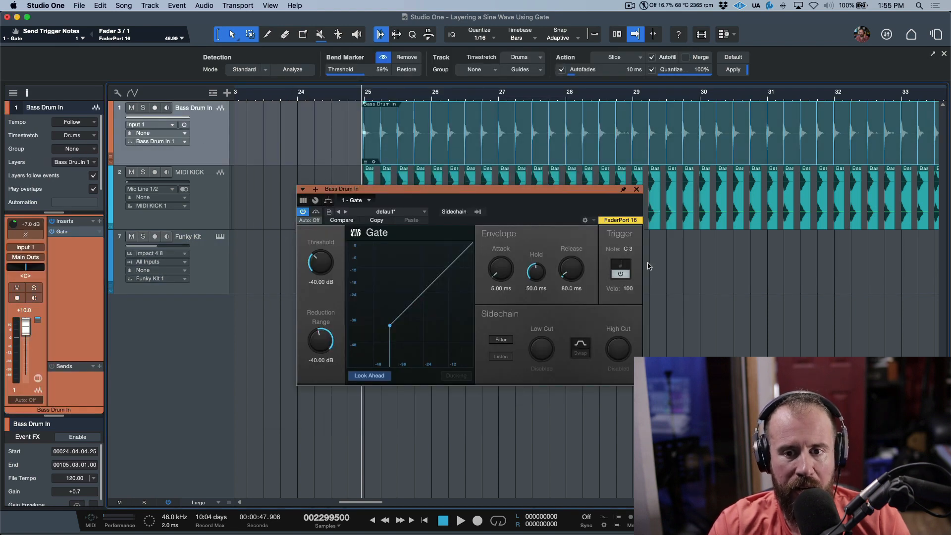
left_click(628, 249)
type("c")
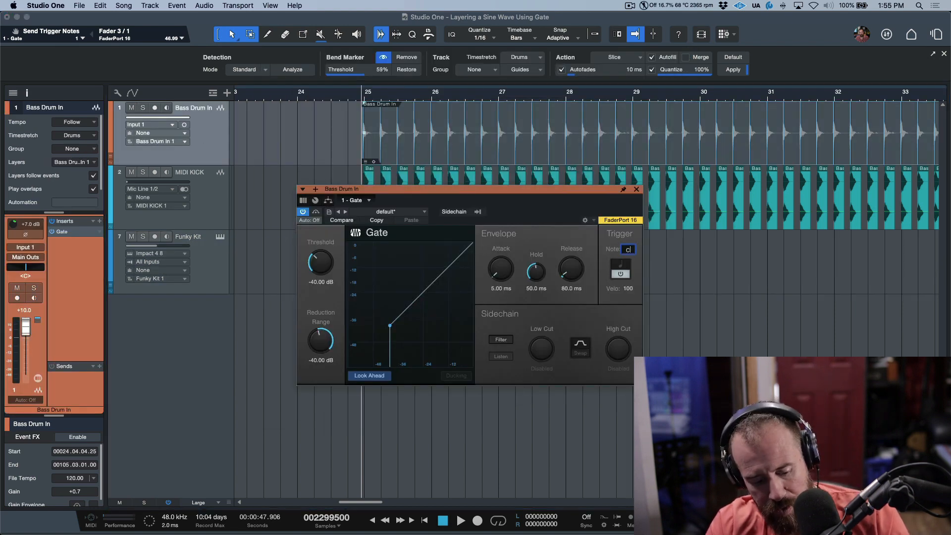
type("1")
key("Return")
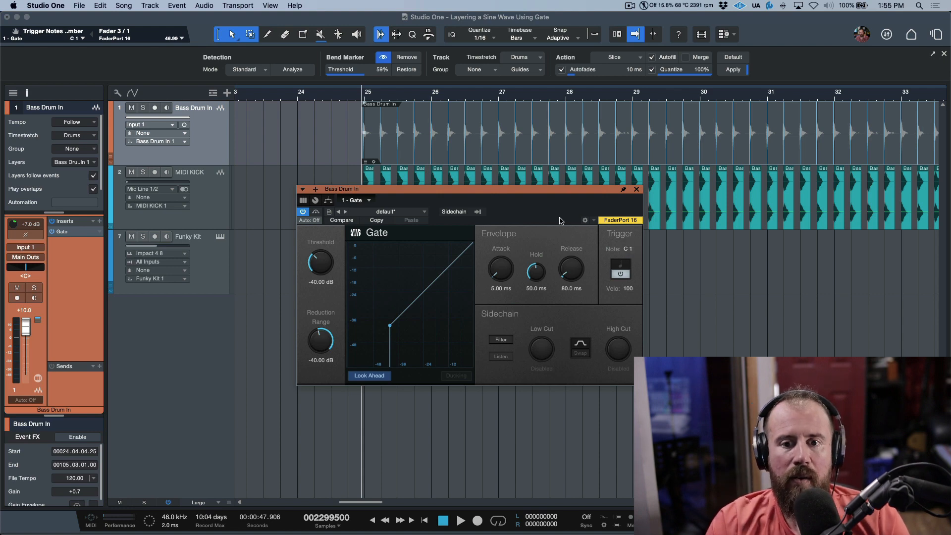
key("space")
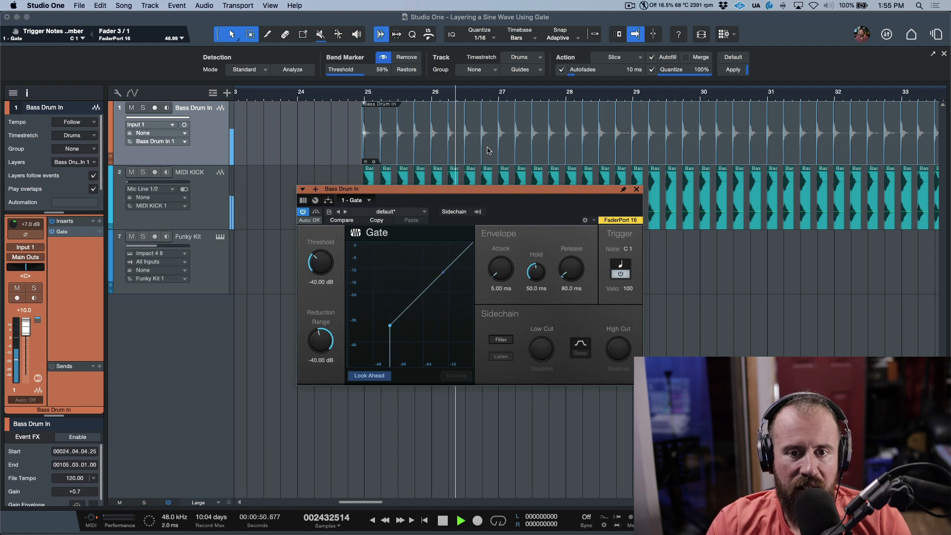
key("space")
- Set the Gate's trigger velocity to 115
double_click(628, 289)
type("115")
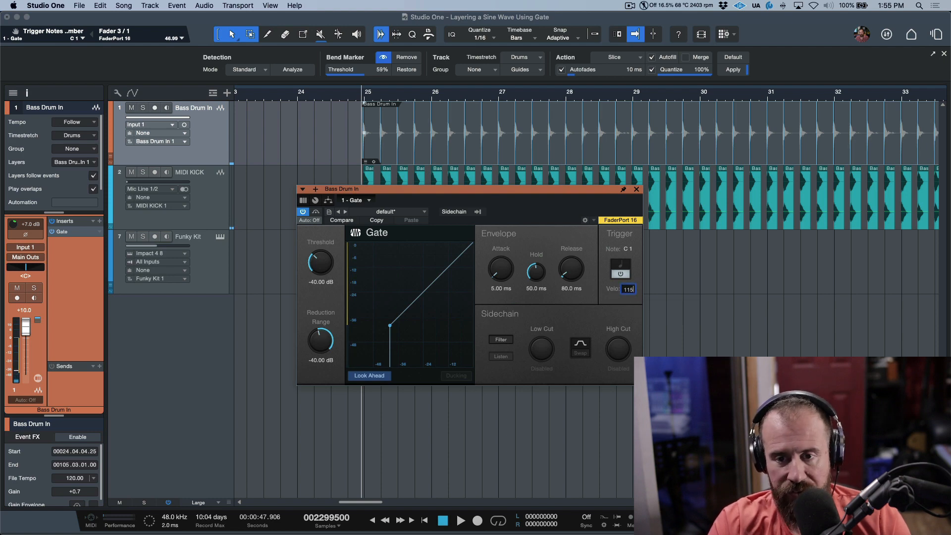
key("Return")
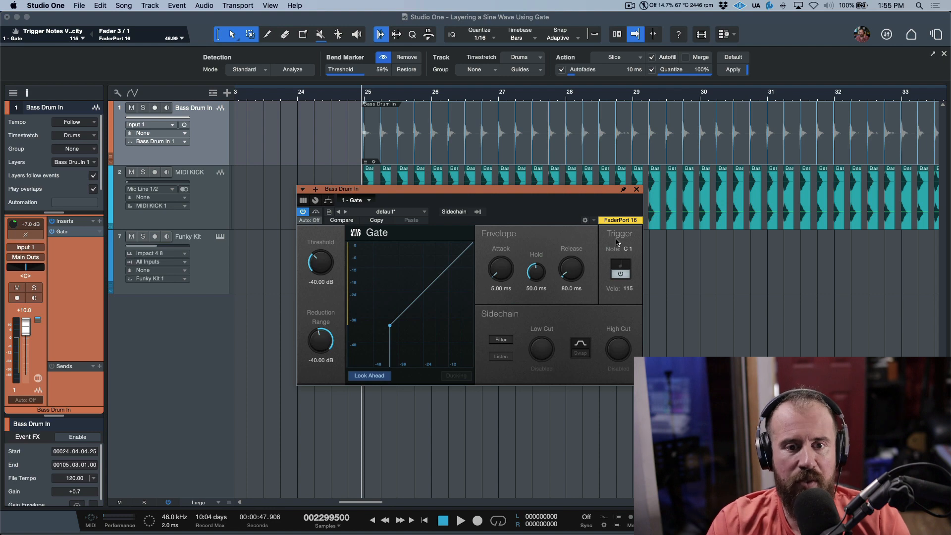
- Enlarge the Funky Kit track slightly and set its instrument input to Gate
left_click_drag(608, 193, 678, 241)
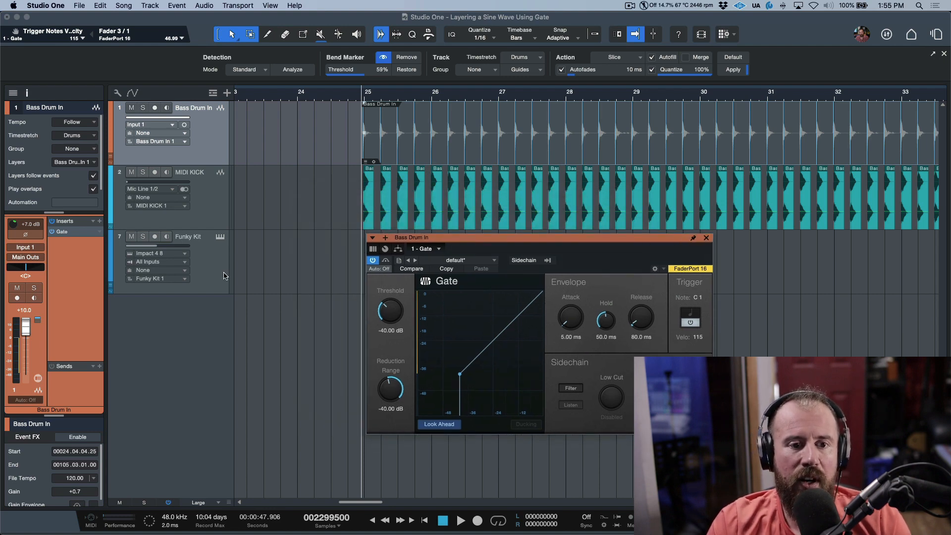
left_click(218, 276)
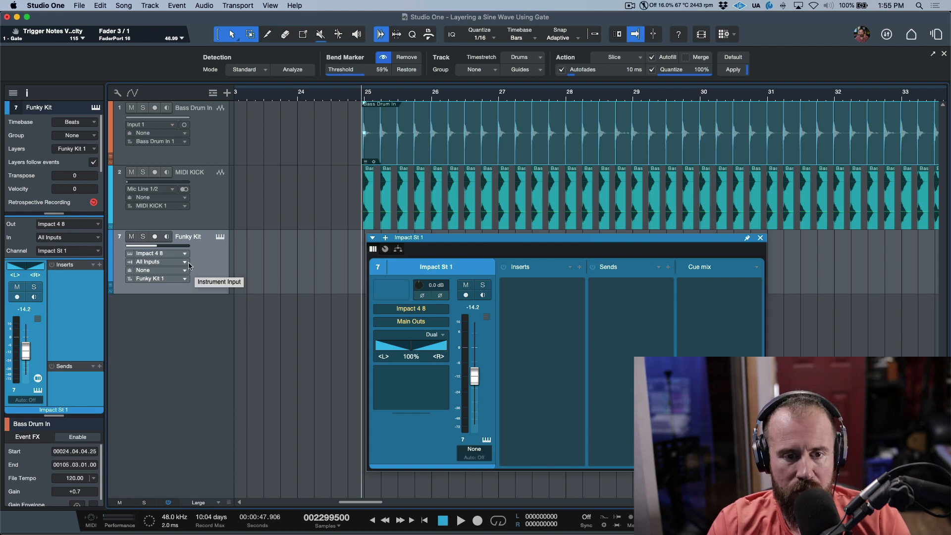
mouse_move(204, 293)
left_mouse_down()
mouse_move(203, 254)
mouse_move(201, 311)
left_mouse_up()
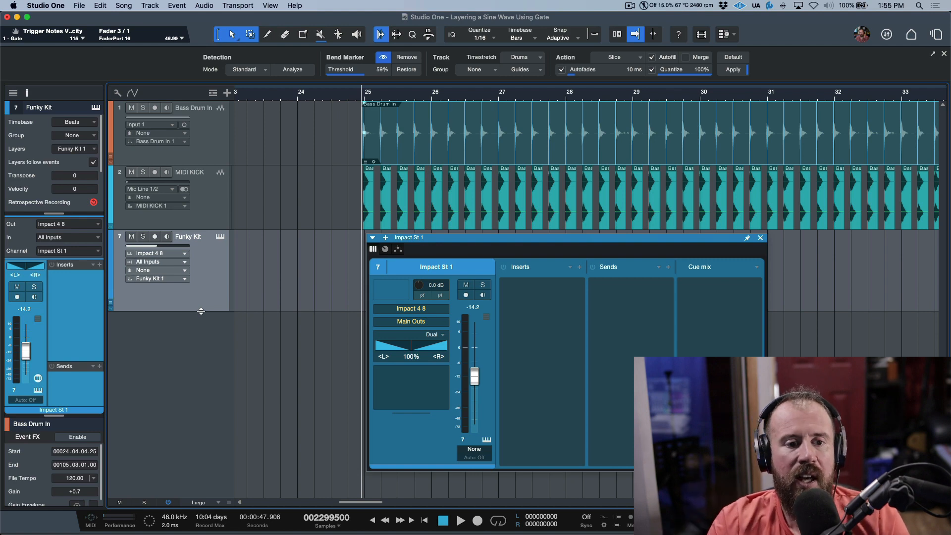
left_click(182, 261)
left_click(186, 327)
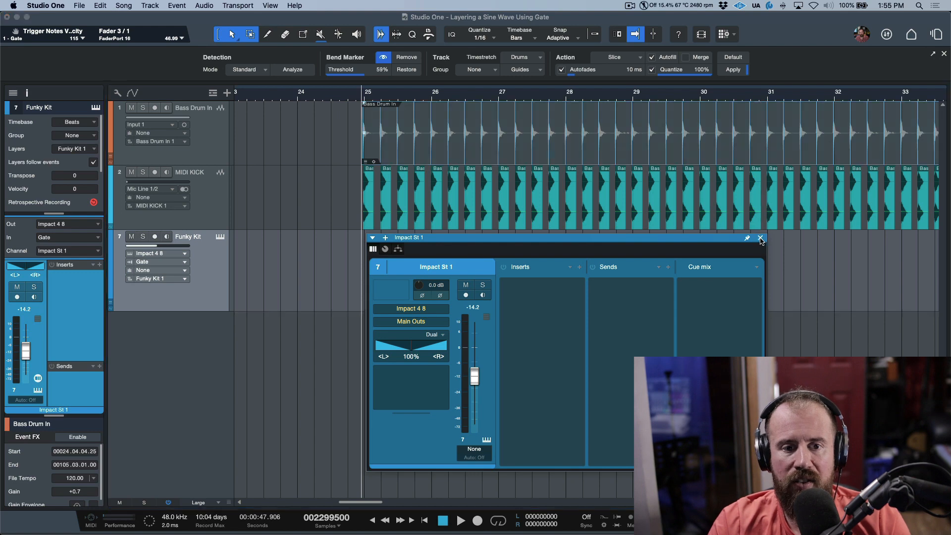
- Open the Funky Kit track's Impact XT, record-arm the track, and play the song to hear the Gate trigger Kick Low
left_click(760, 238)
left_click(221, 237)
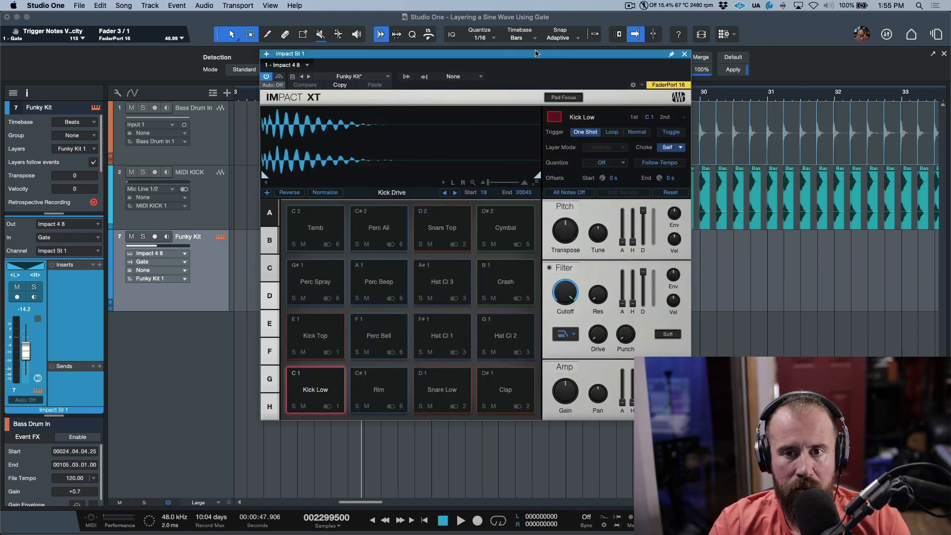
key("space")
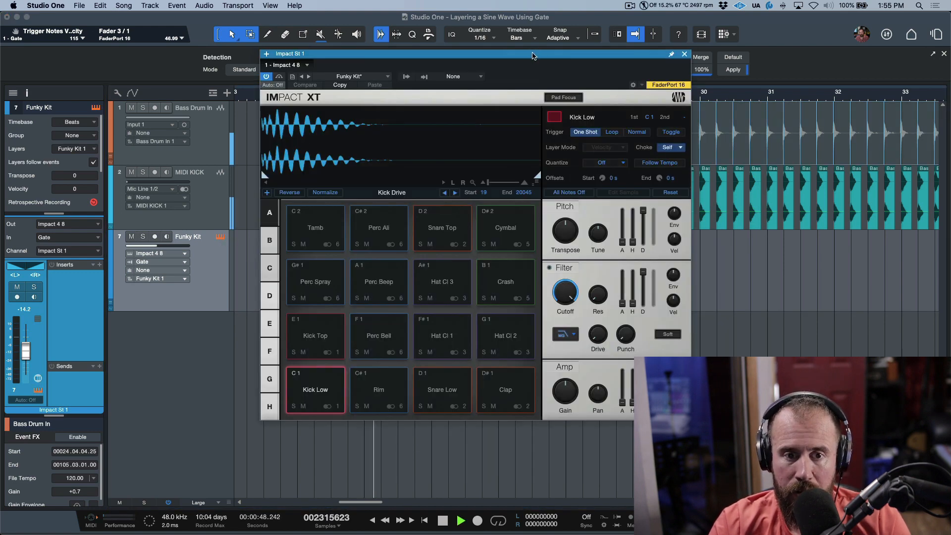
key("space")
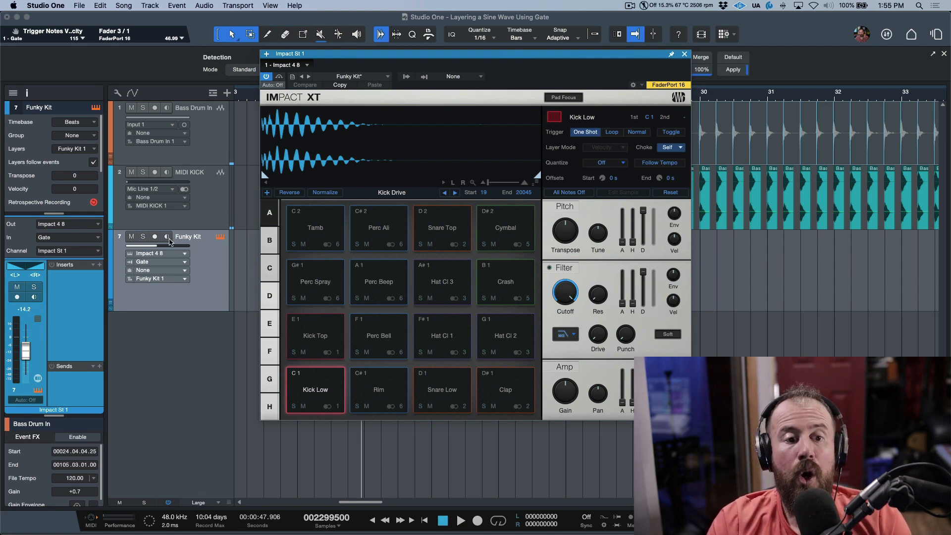
left_click(155, 237)
key("space")
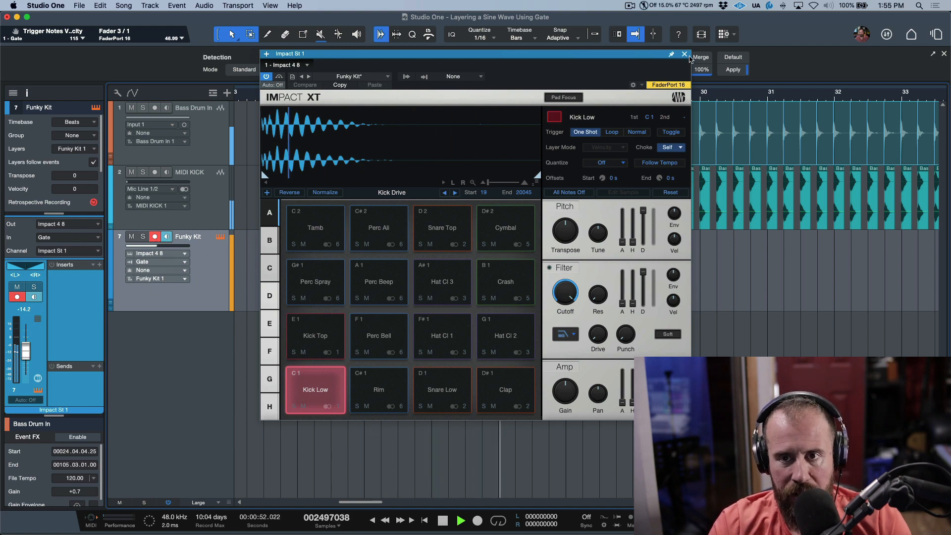
- Open the Gate on the Bass Drum In track and check its trigger settings during playback
left_click(220, 236)
left_click(208, 135)
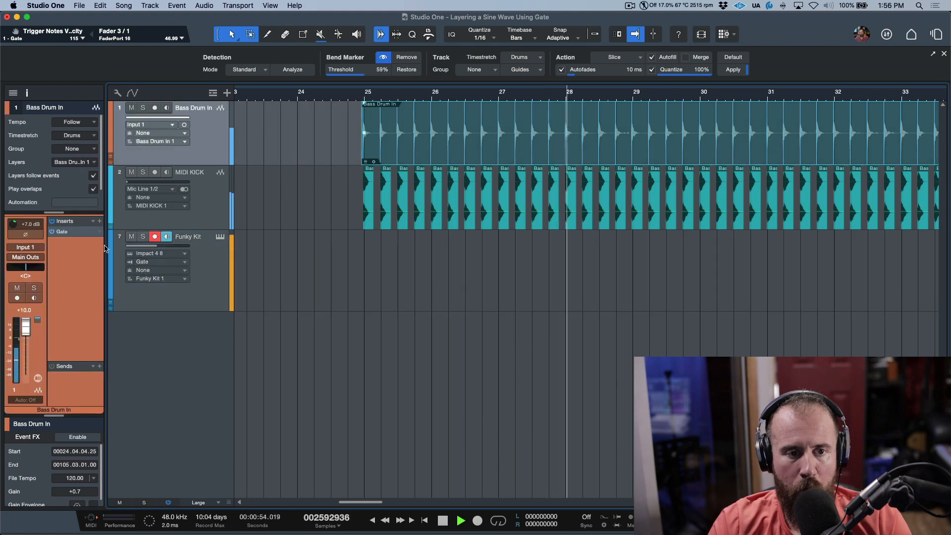
left_click(77, 235)
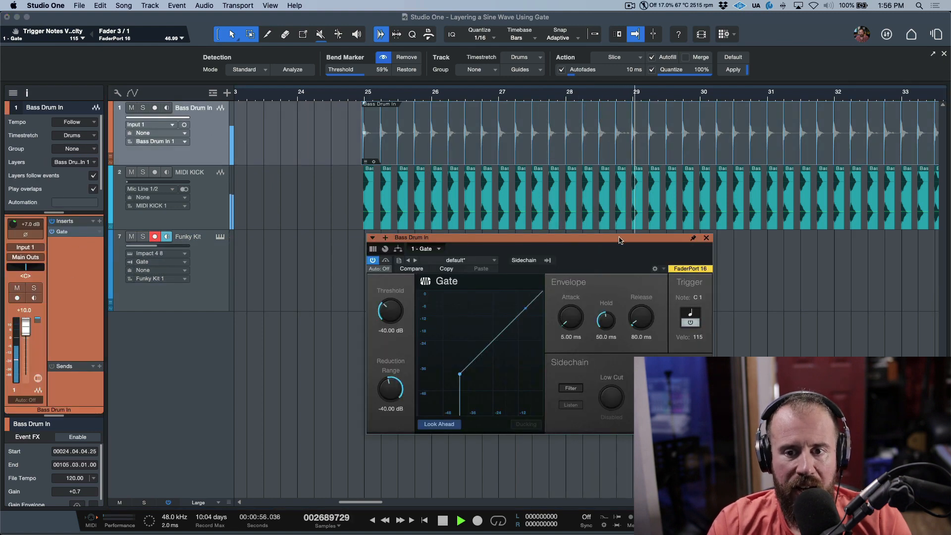
left_click_drag(627, 243, 607, 218)
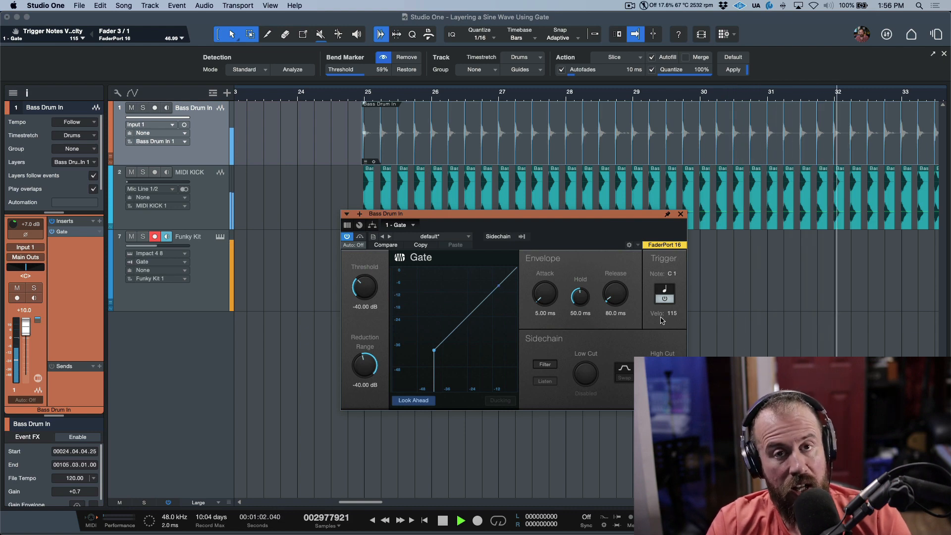
key("space")
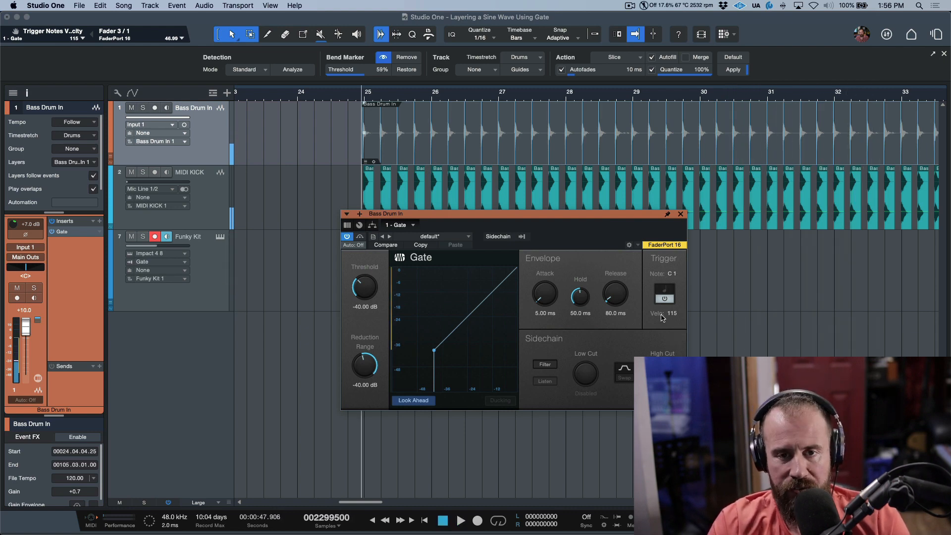
- Reopen Impact XT on the Funky Kit track and raise the Kick Low pad's gain to +1.8 dB
left_click_drag(633, 214, 658, 295)
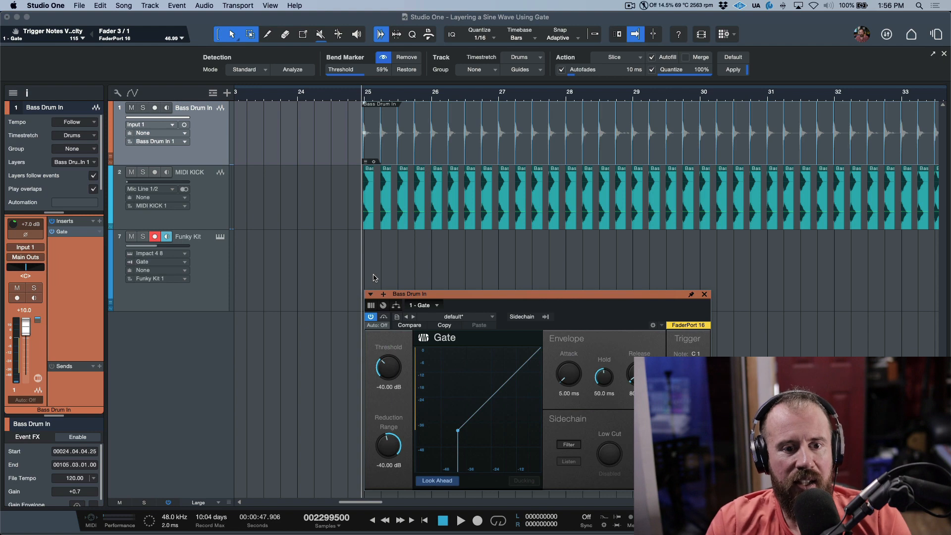
left_click(220, 266)
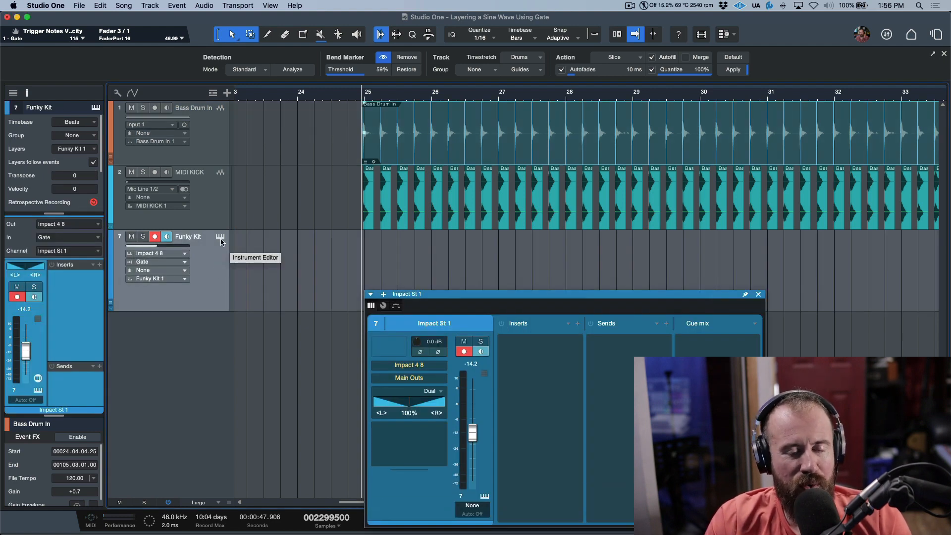
left_click(221, 238)
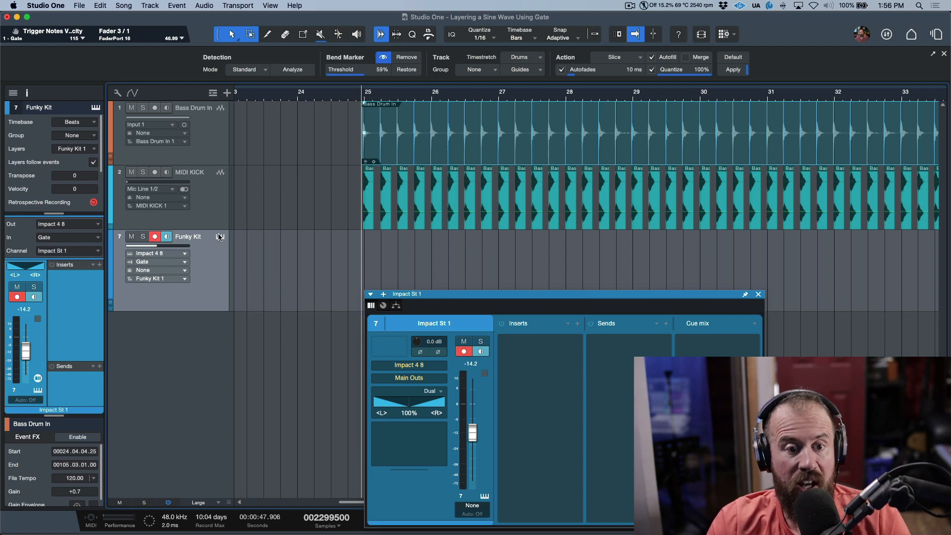
key("space")
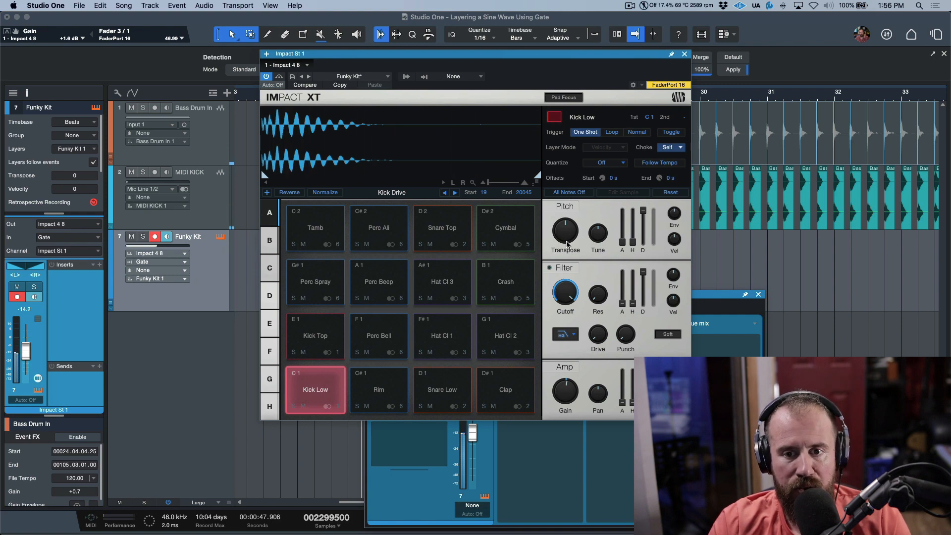
- Set the Kick Low pad's transpose to -6 while auditioning it alone and in playback, and close the Funky Kit windows
scroll(567, 234, "down", 2)
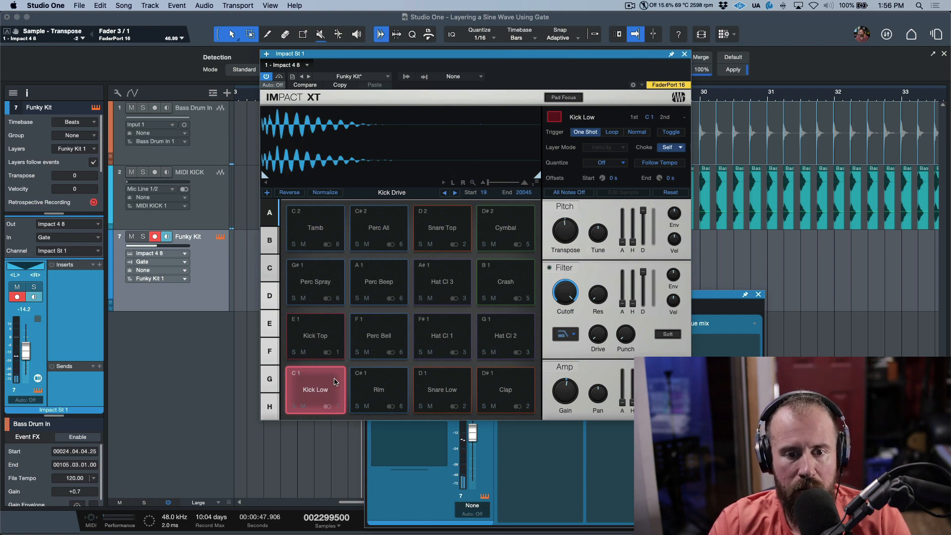
left_click(335, 381)
scroll(556, 233, "down", 8)
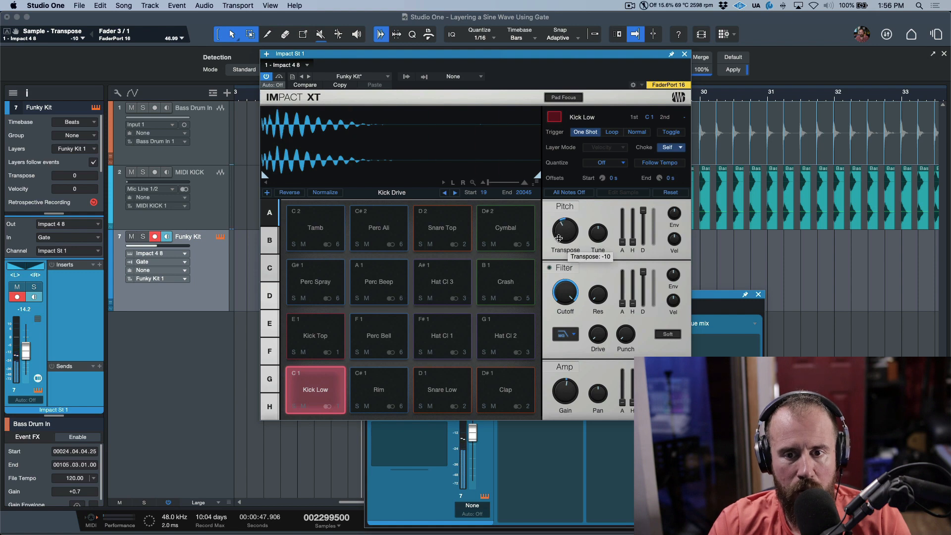
left_click(328, 389)
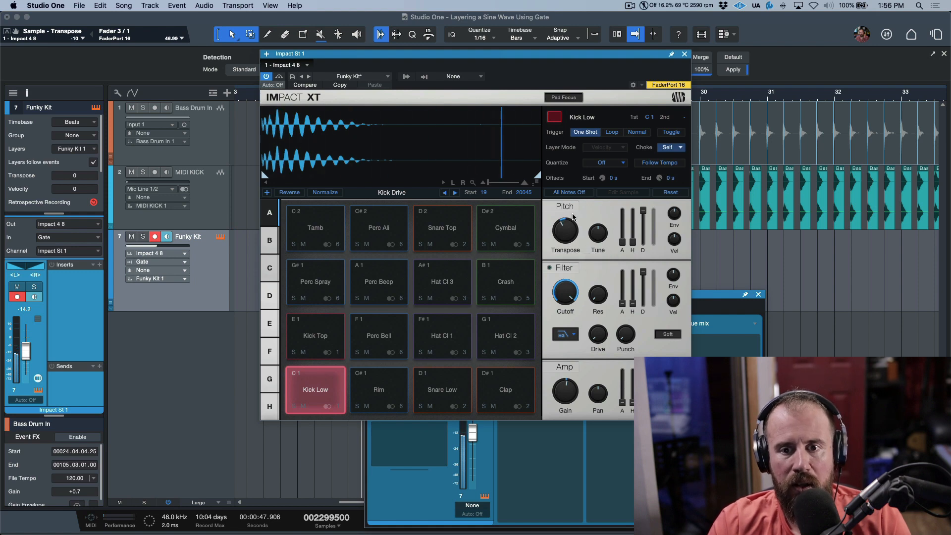
scroll(567, 223, "up", 4)
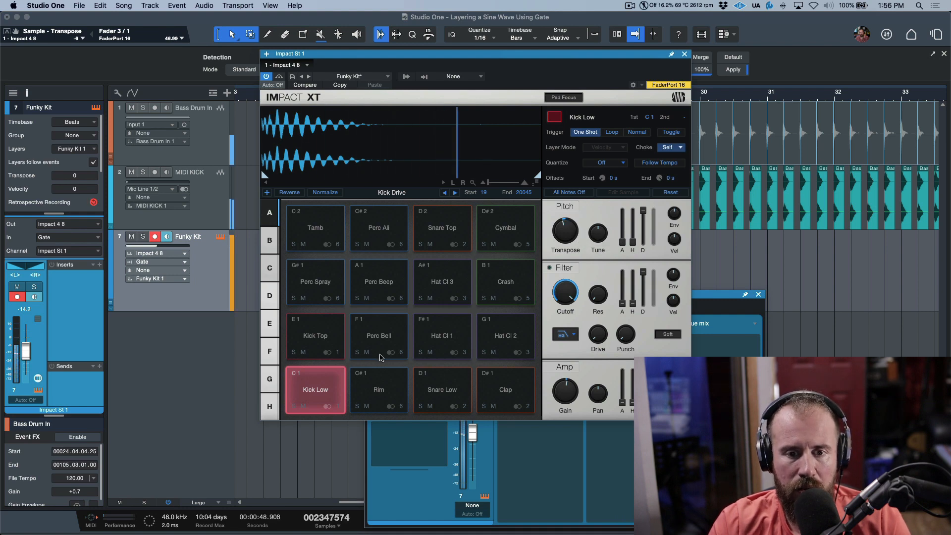
scroll(566, 241, "down", 9)
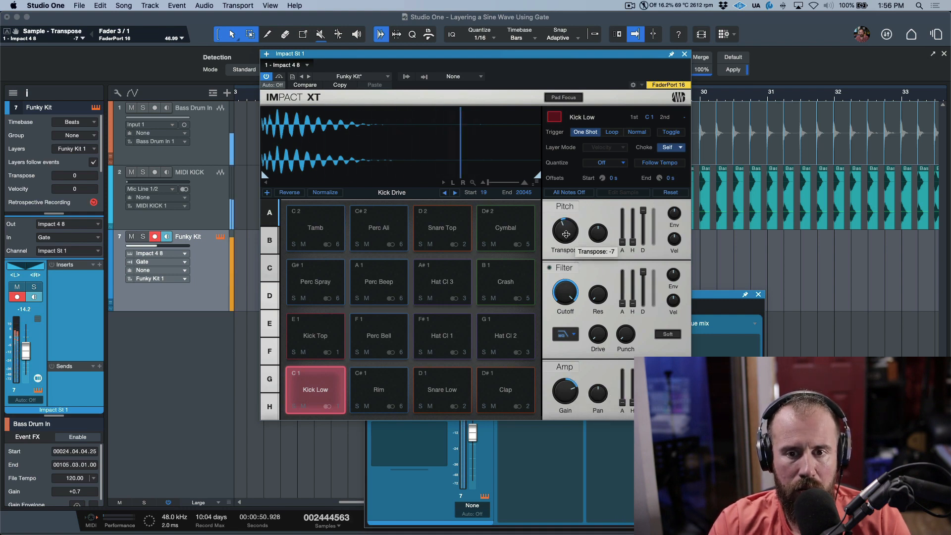
left_click_drag(566, 241, 567, 232)
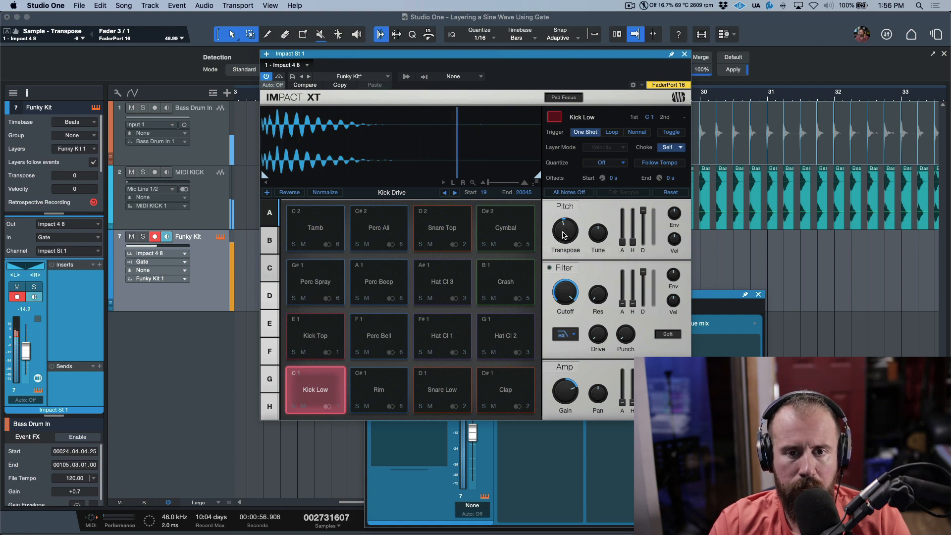
key("space")
left_click(684, 53)
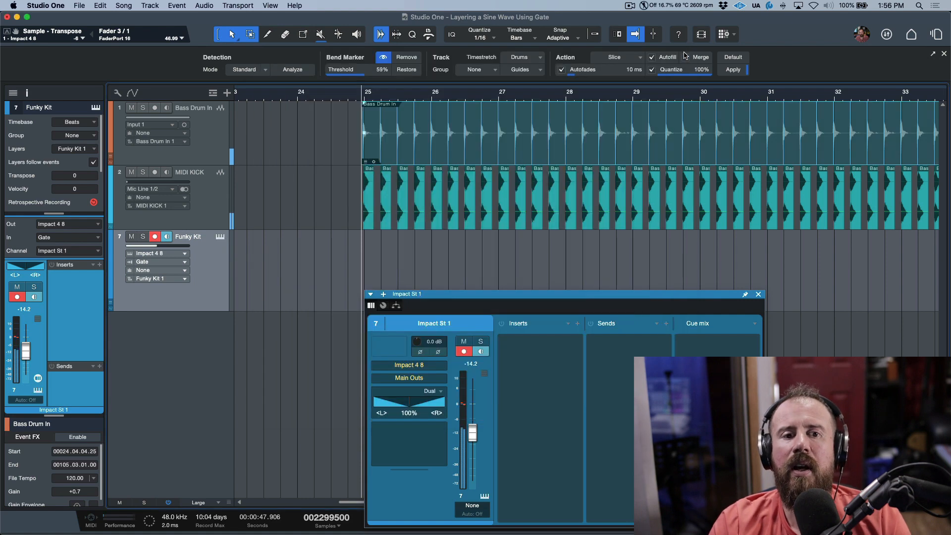
left_click(757, 294)
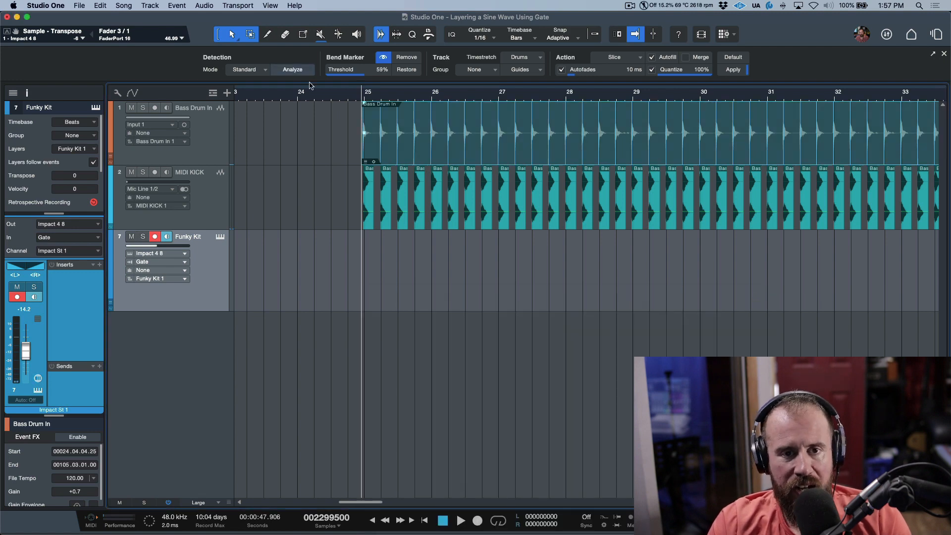
- Record the Gate's MIDI notes onto the Funky Kit track, starting between bars 24 and 25 and stopping around bar 34
left_click(330, 91)
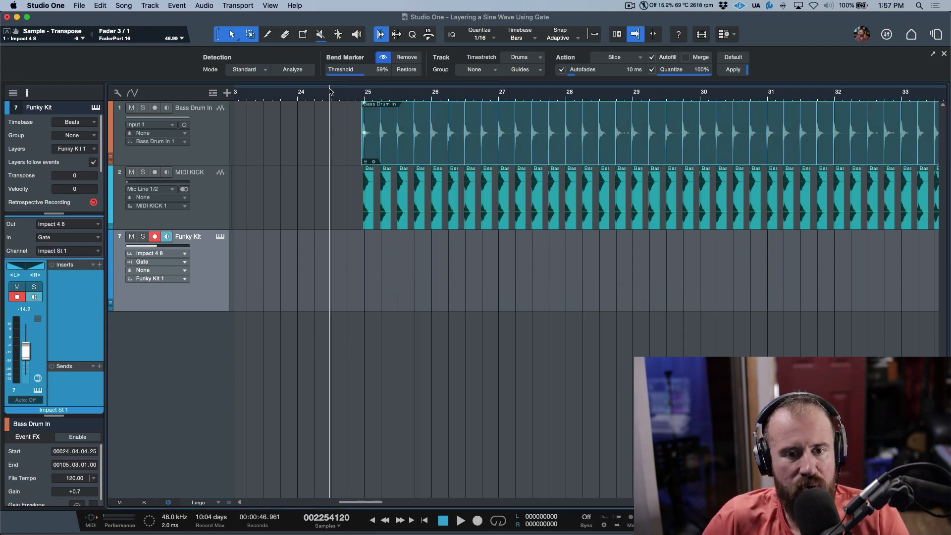
key("space")
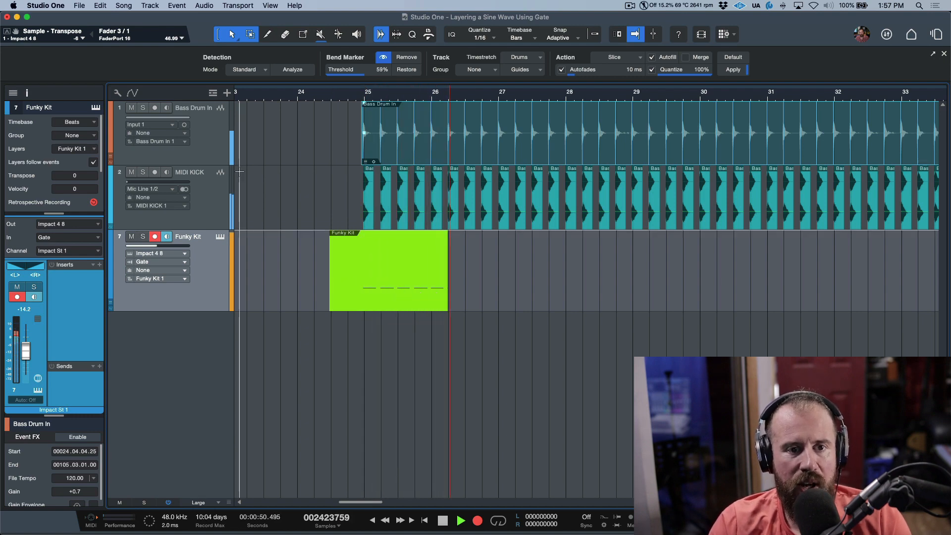
left_click(214, 138)
left_click(75, 232)
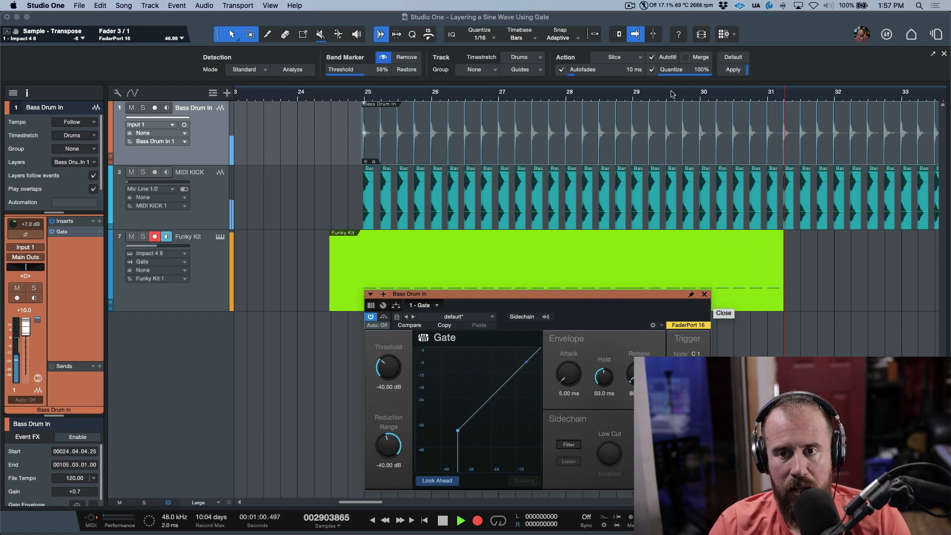
scroll(671, 98, "down", 5)
scroll(672, 99, "right", 5)
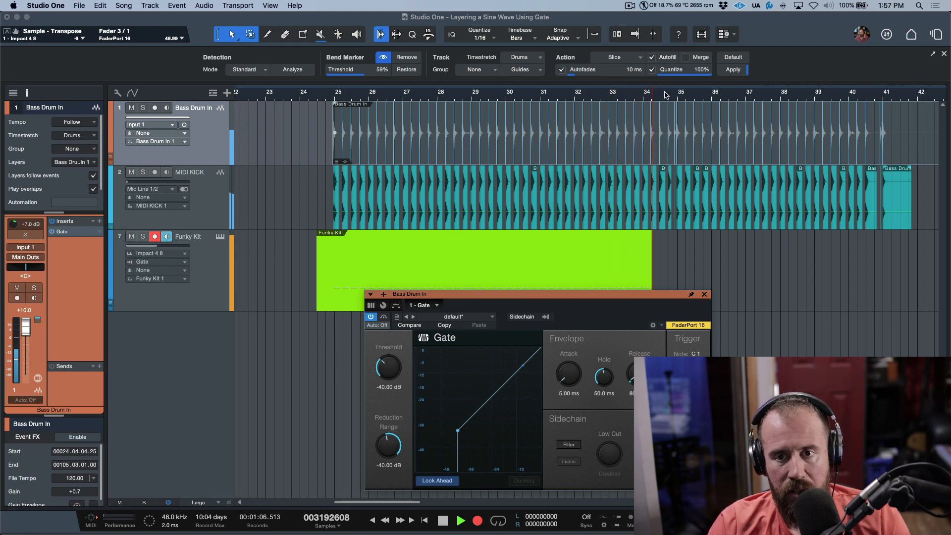
key("space")
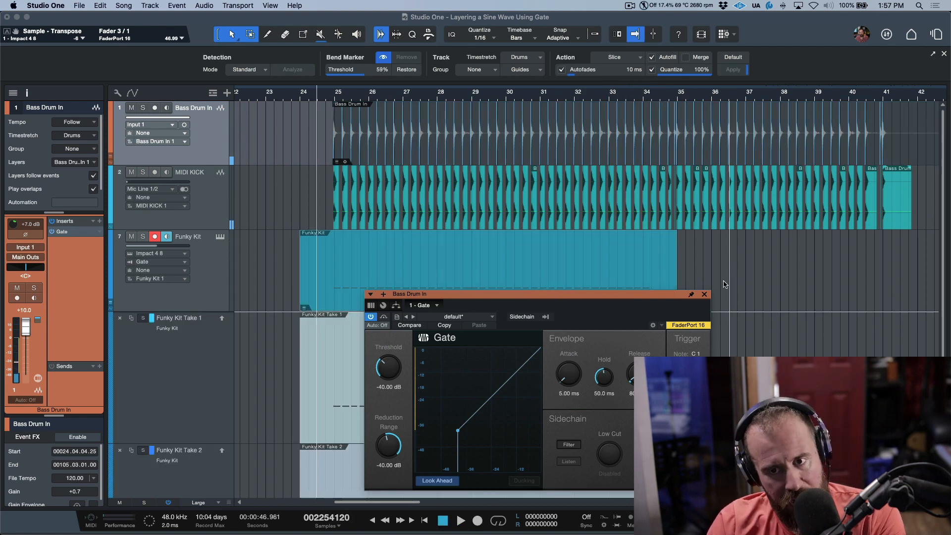
- Close the Gate and disarm recording on the Funky Kit track
left_click(704, 295)
left_click(206, 297)
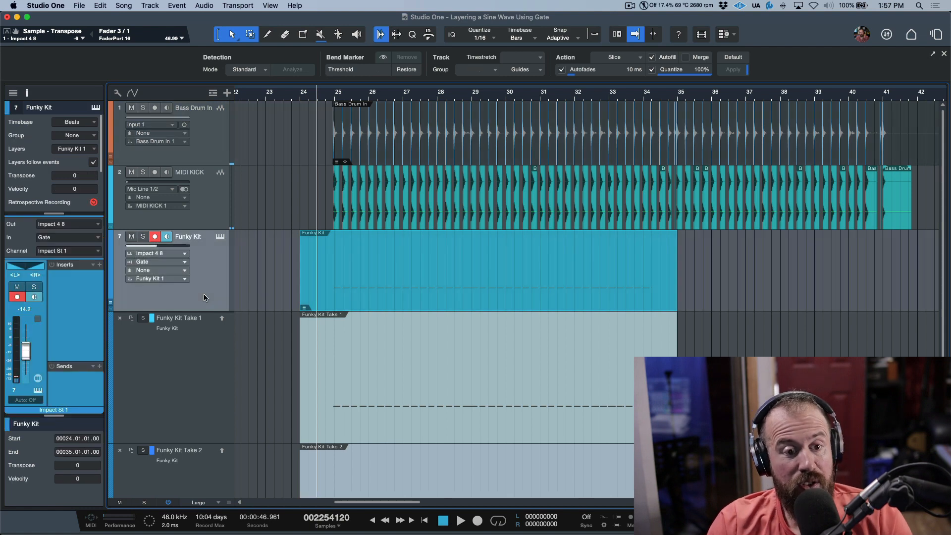
left_click(155, 237)
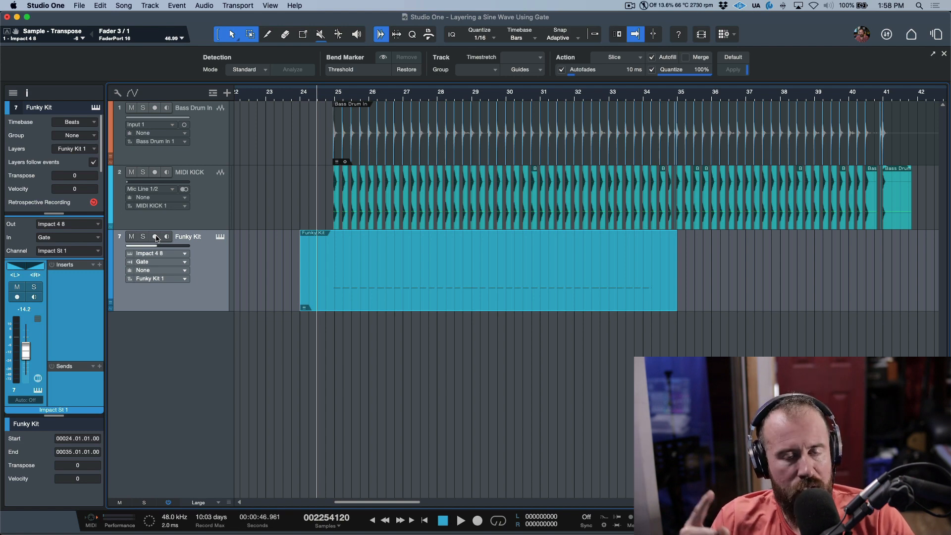
- Review the note trigger settings of the Gate on the Bass Drum In track and close it
left_click(207, 147)
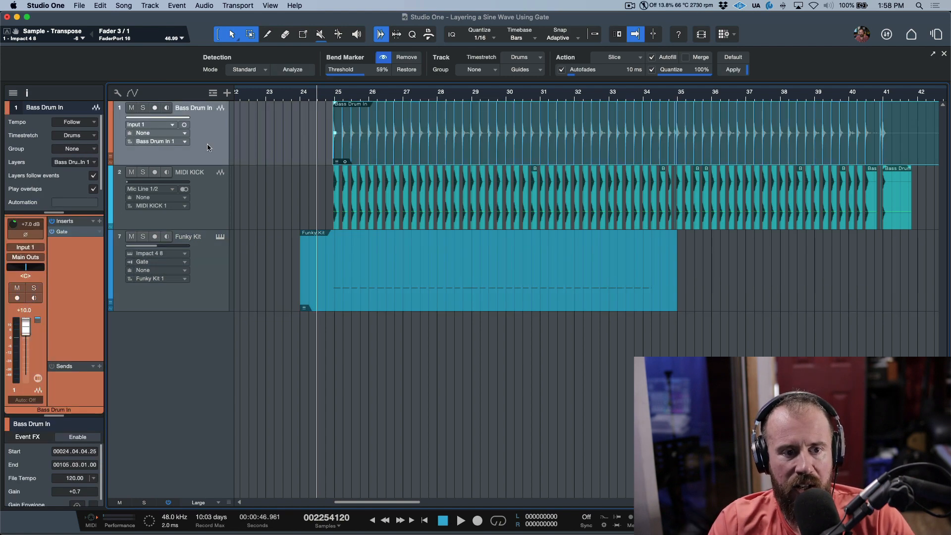
left_click(63, 231)
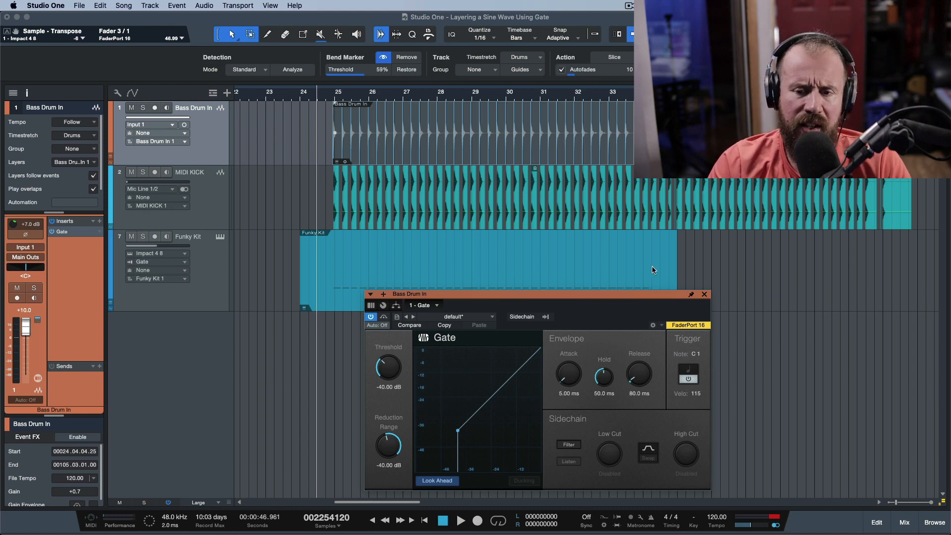
left_click(704, 295)
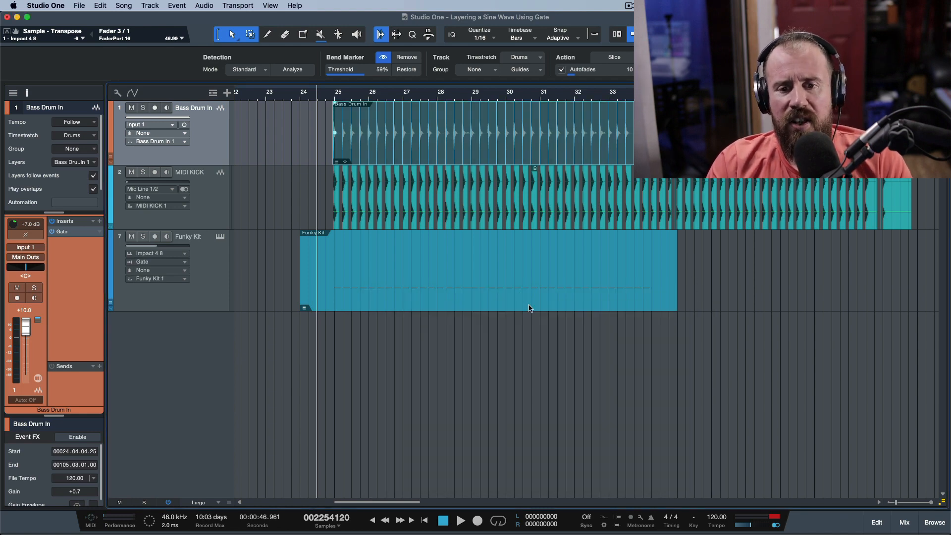
- Examine how the first recorded Funky Kit note lines up with the Bass Drum In hit just before bar 25
scroll(342, 95, "up", 5)
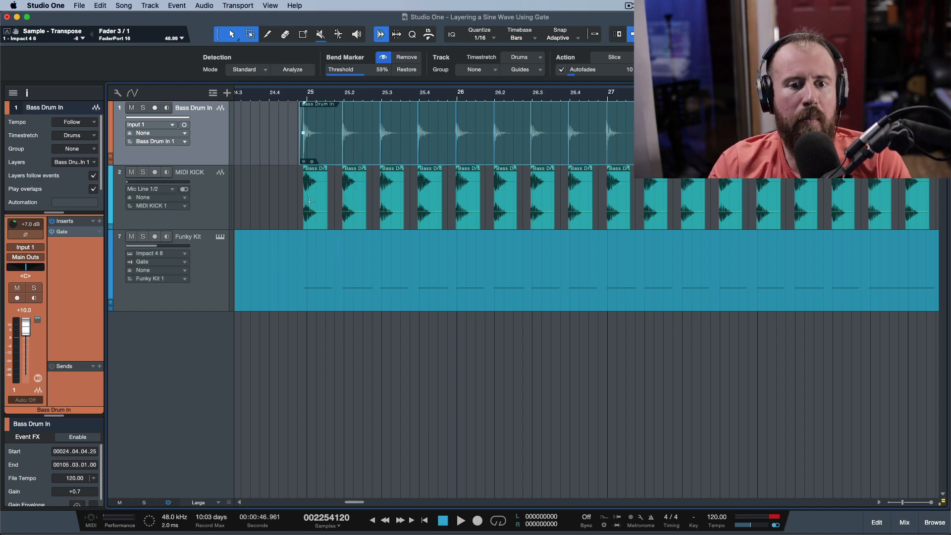
left_click(290, 241)
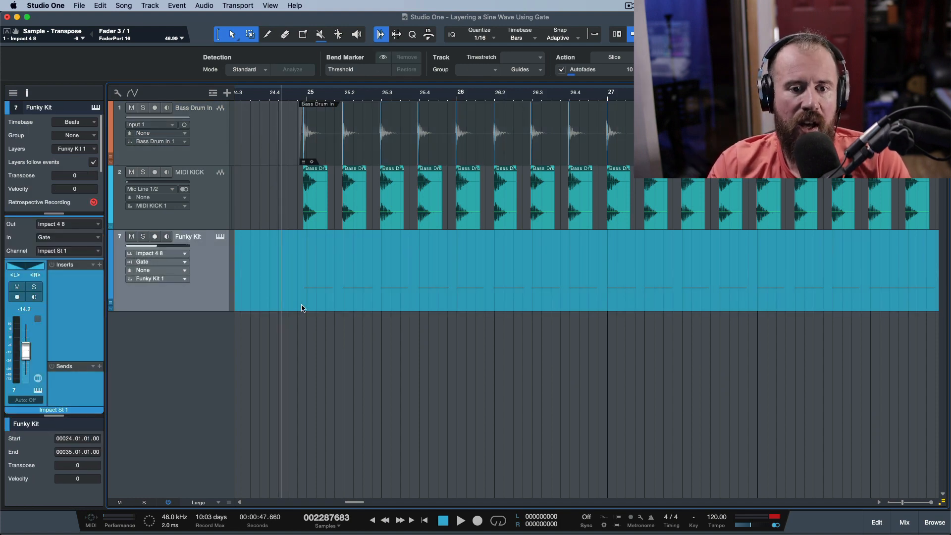
left_click(264, 250, "alt+super")
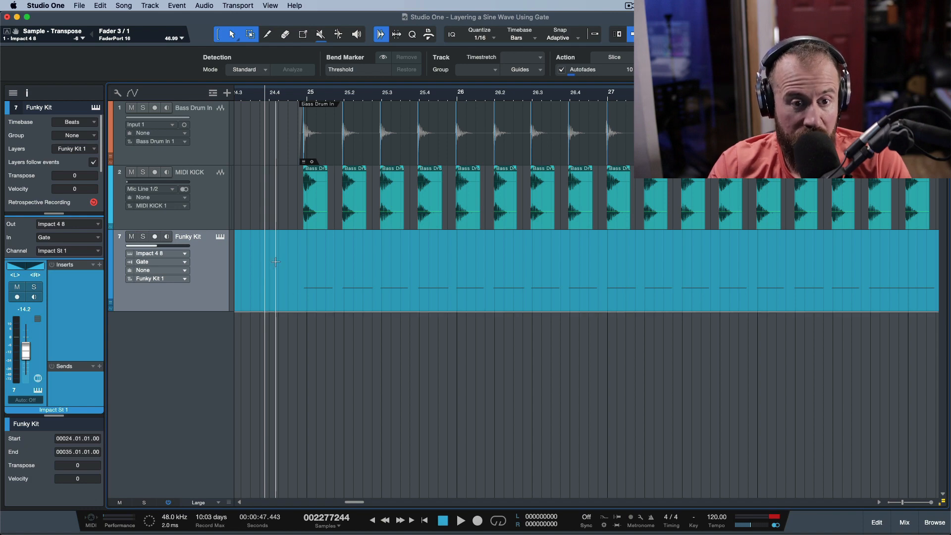
left_click(280, 262, "alt+super")
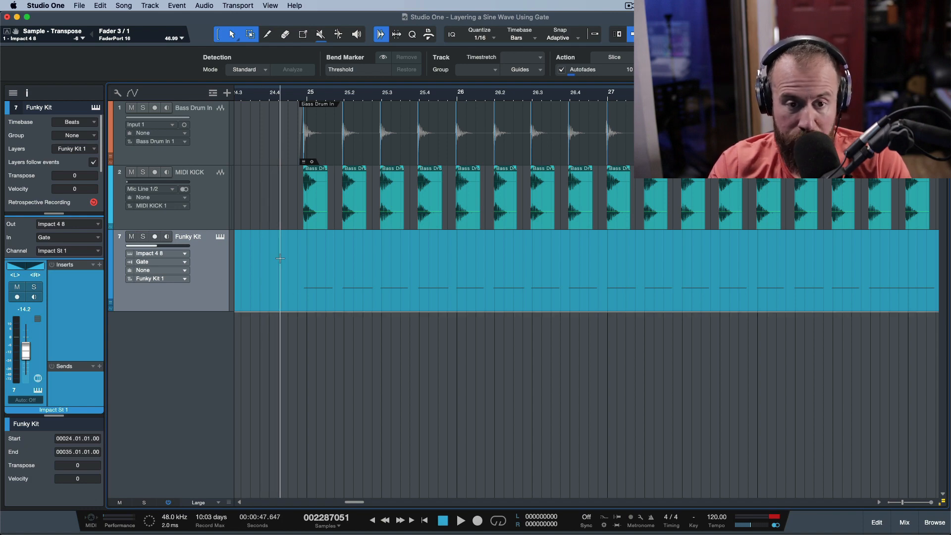
scroll(302, 94, "up", 10)
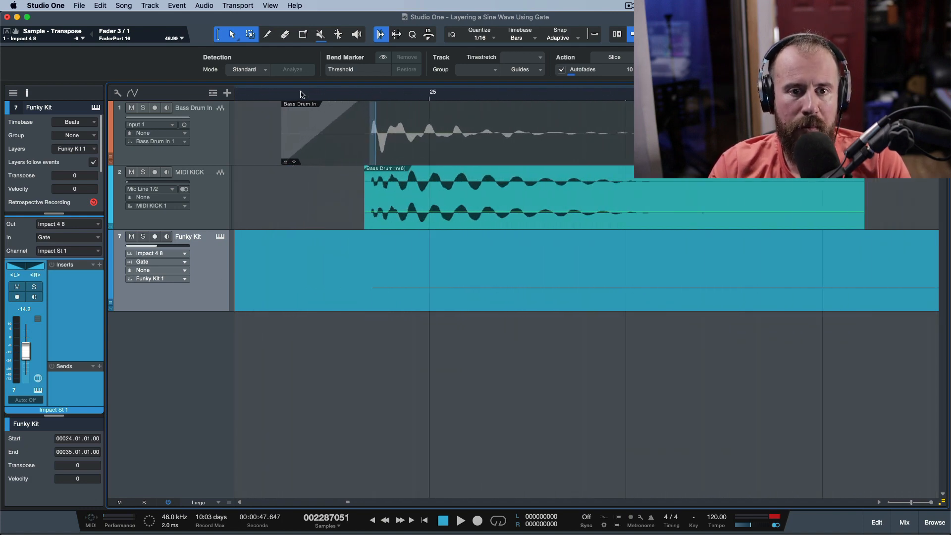
- Compare the recorded Funky Kit notes with the Bass Drum In transients, hit by hit, from bar 25 to bar 30
left_click(283, 248, "alt+super")
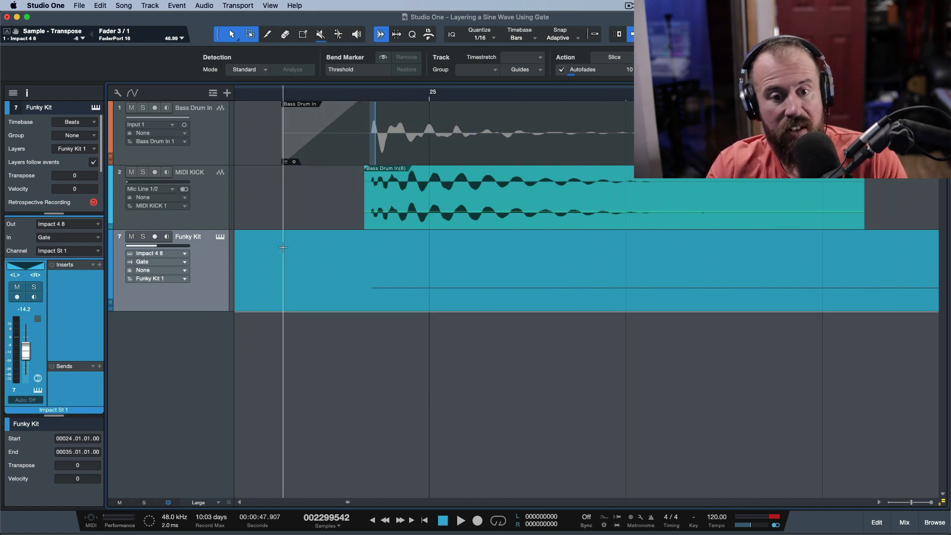
left_click(372, 155, "alt+super")
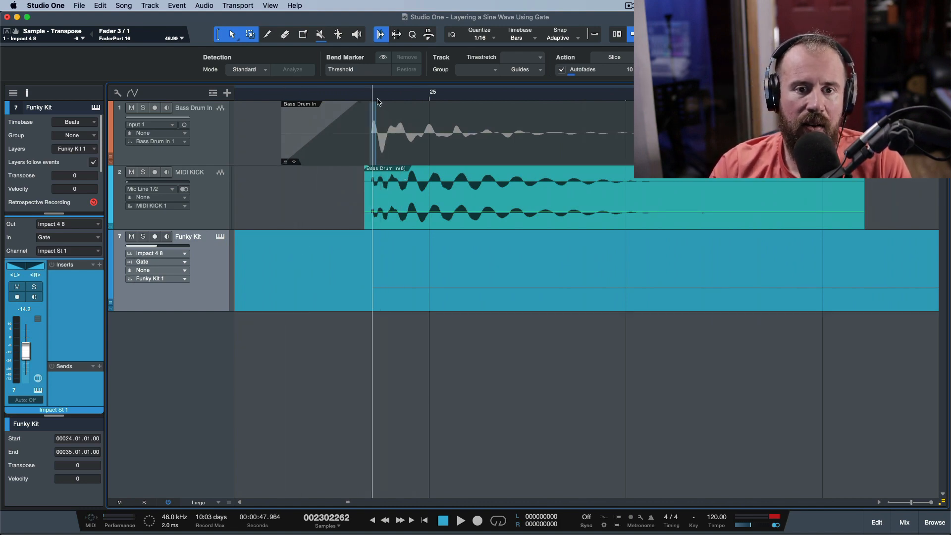
scroll(375, 96, "up", 2)
scroll(375, 96, "up", 6)
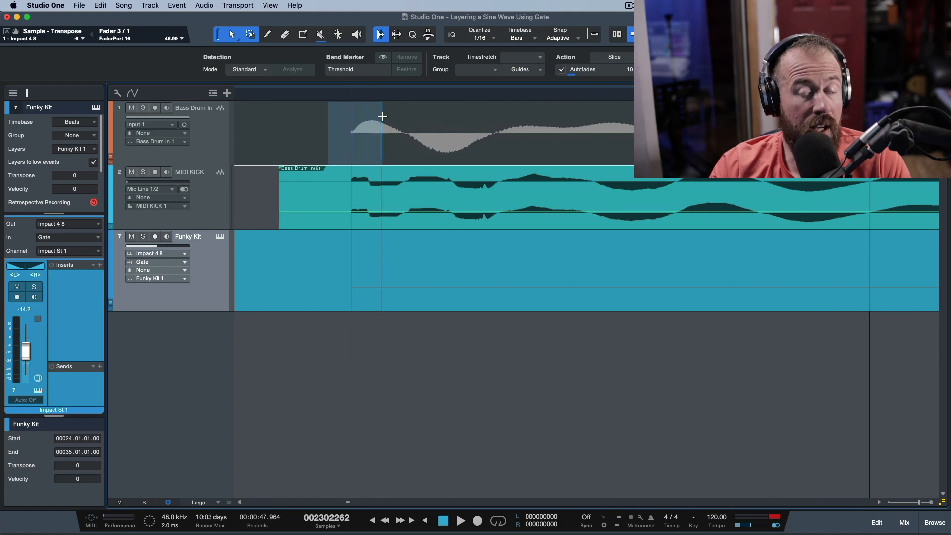
key("Tab")
key("Tab")
key("Tab")
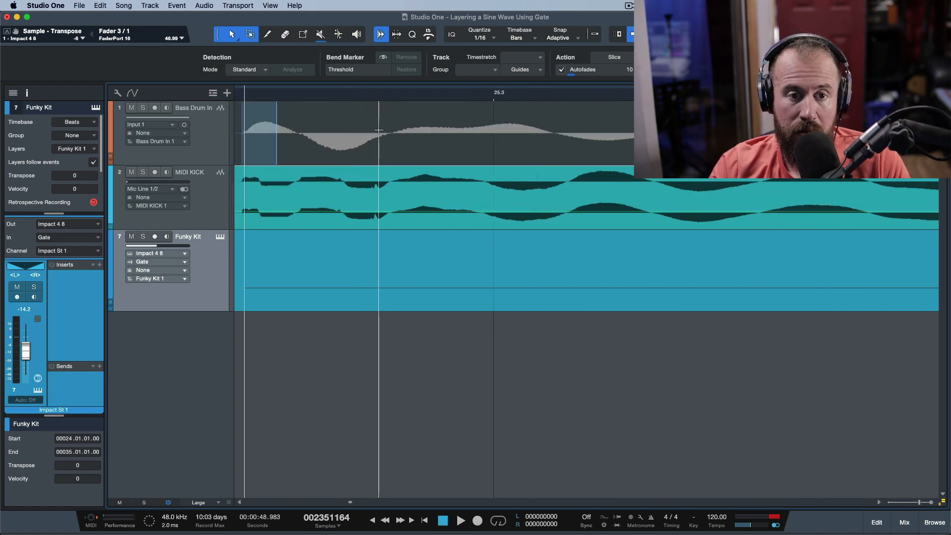
key("Tab")
key("Tab")
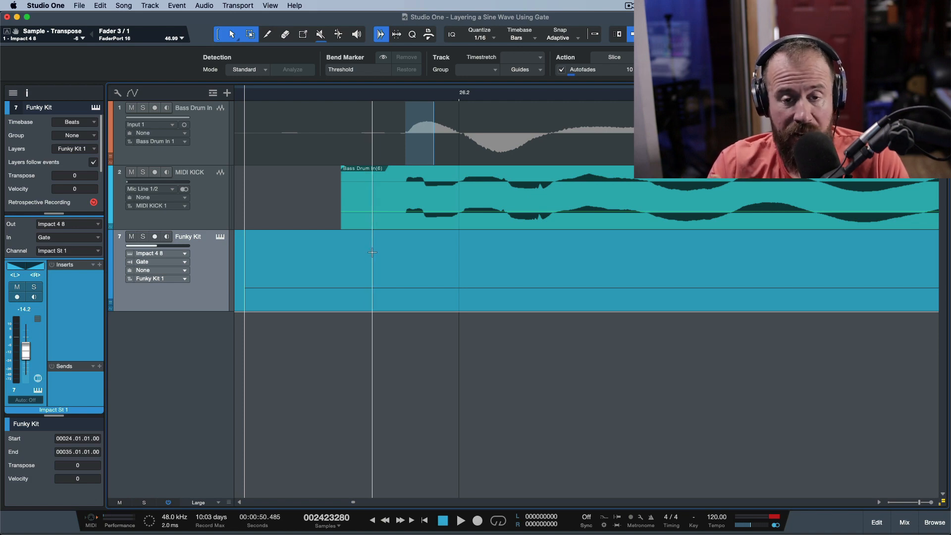
key("Tab")
key("Tab")
key("Tab")
key("Tab")
key("Tab")
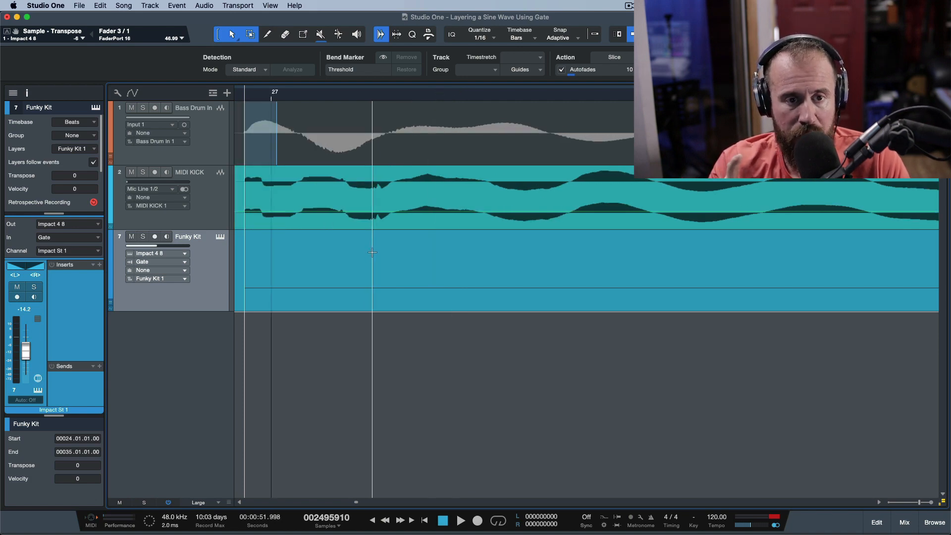
key("Tab")
key("Tab")
key("Tab")
key("Tab")
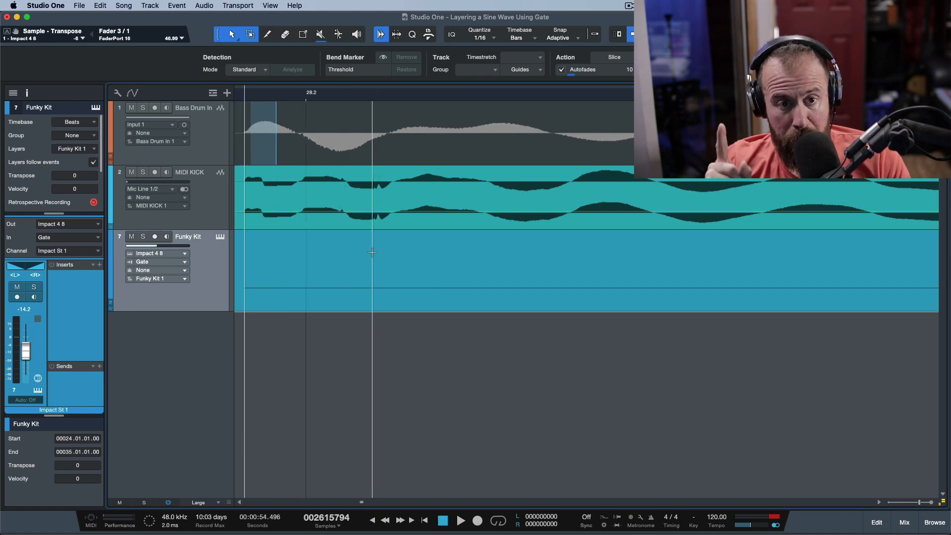
key("Tab")
key("Tab")
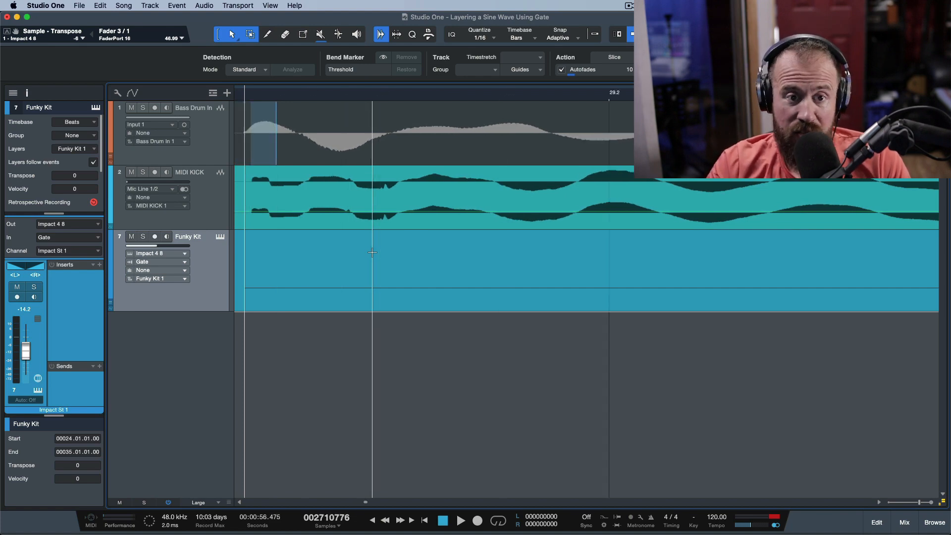
key("Tab")
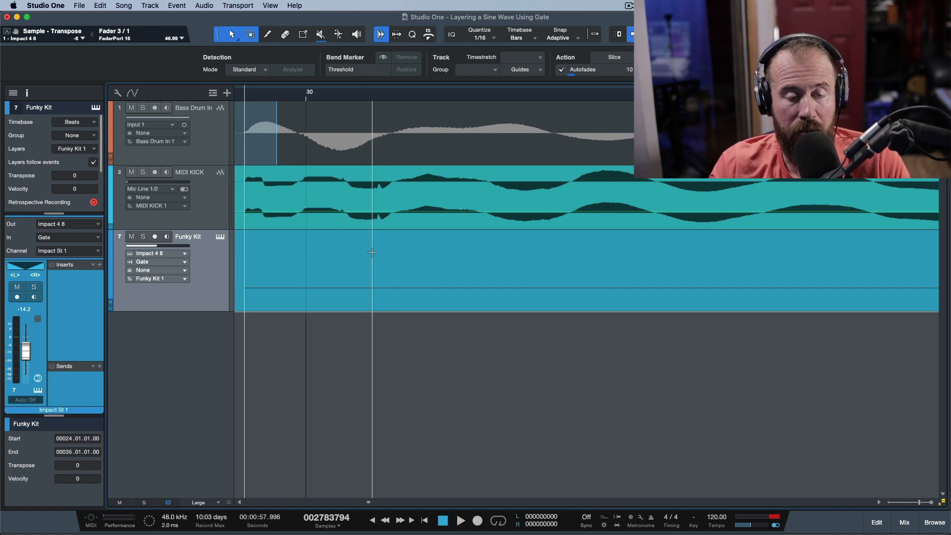
- Review the envelope settings of the Gate on the Bass Drum In track and close it
left_click(220, 139)
left_click(79, 233)
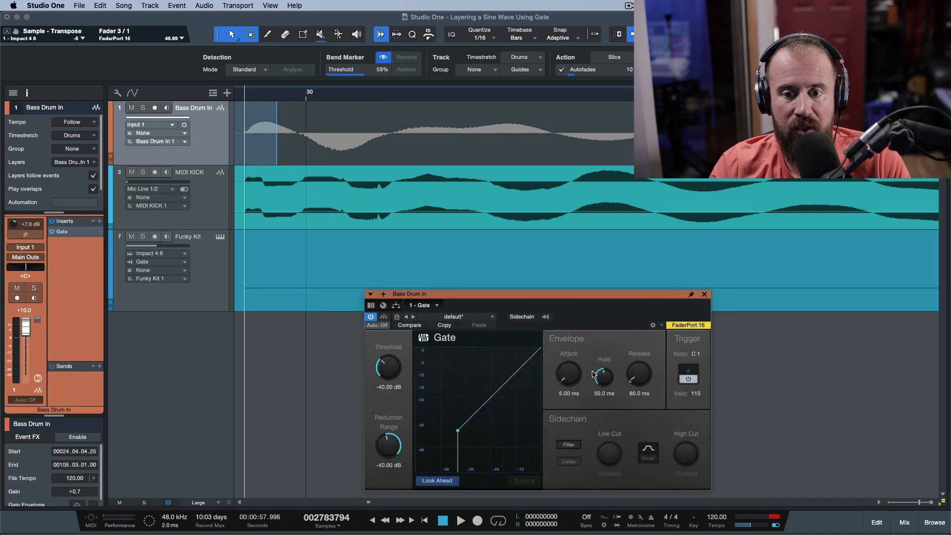
left_click(704, 295)
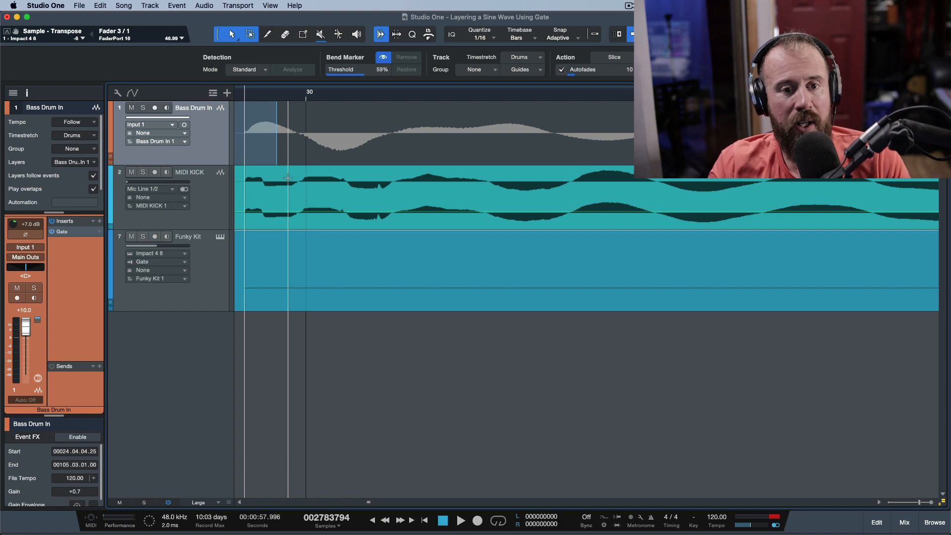
- Continue comparing the Funky Kit notes with the Bass Drum In transients from bar 30 up to bar 32
key("Tab")
key("Tab")
key("Tab")
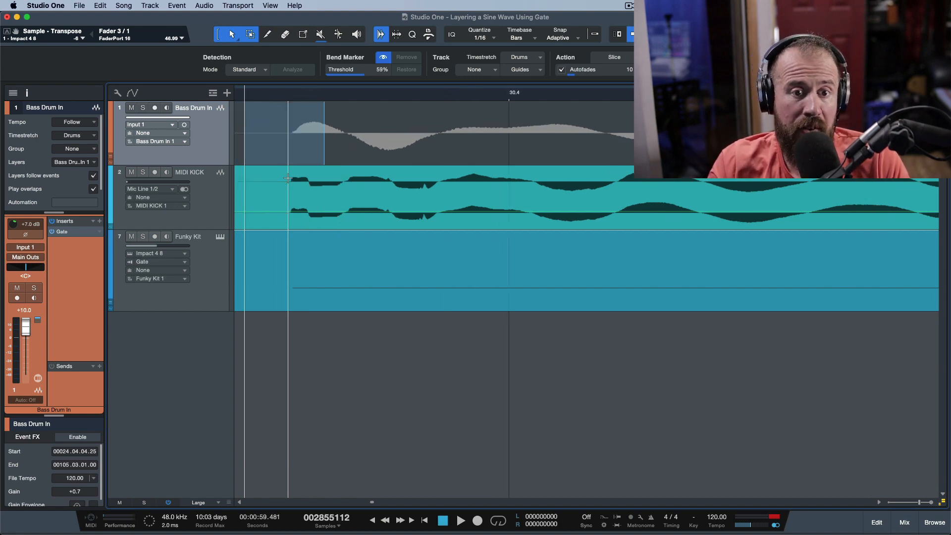
key("Tab")
key("Tab")
key("Tab")
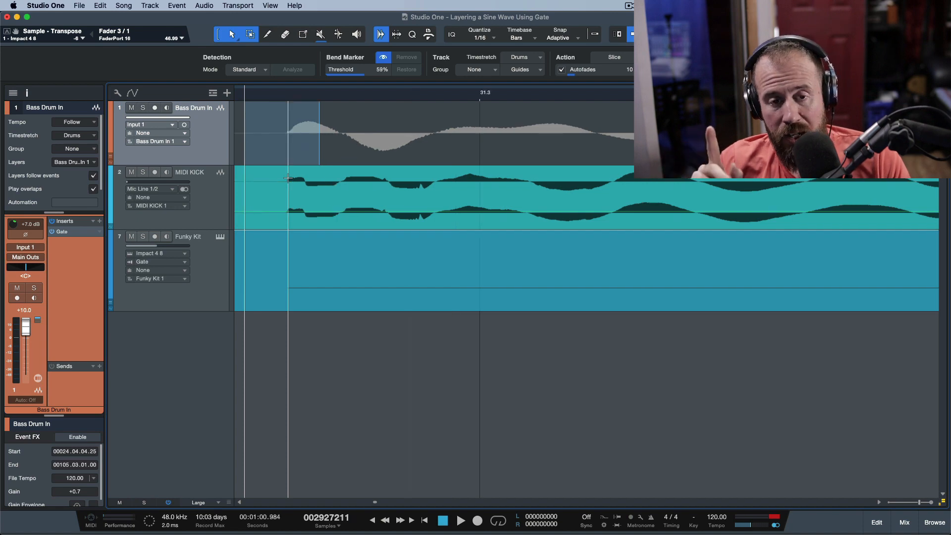
key("Tab")
key("Tab")
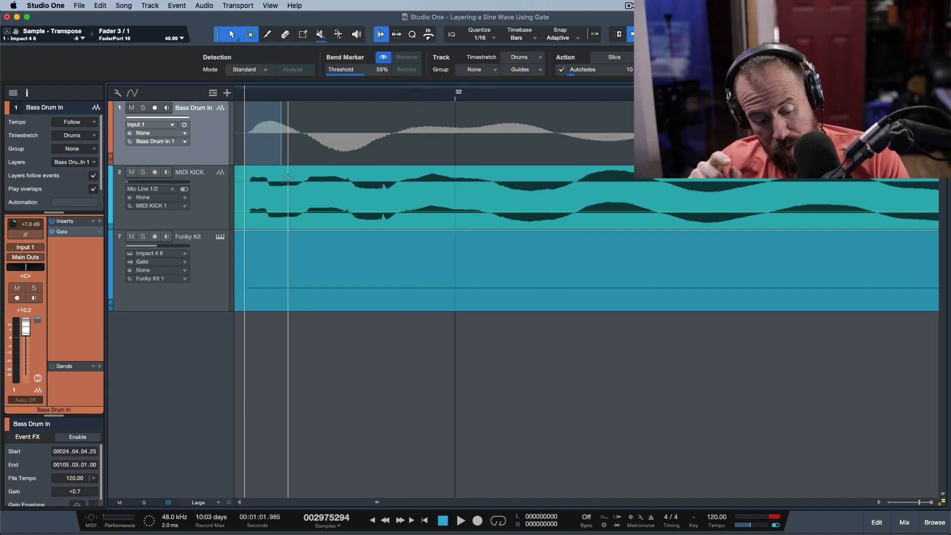
- Render the Funky Kit instrument part to audio on a new track directly below it
key("w")
key("w")
key("w")
key("w")
key("w")
key("w")
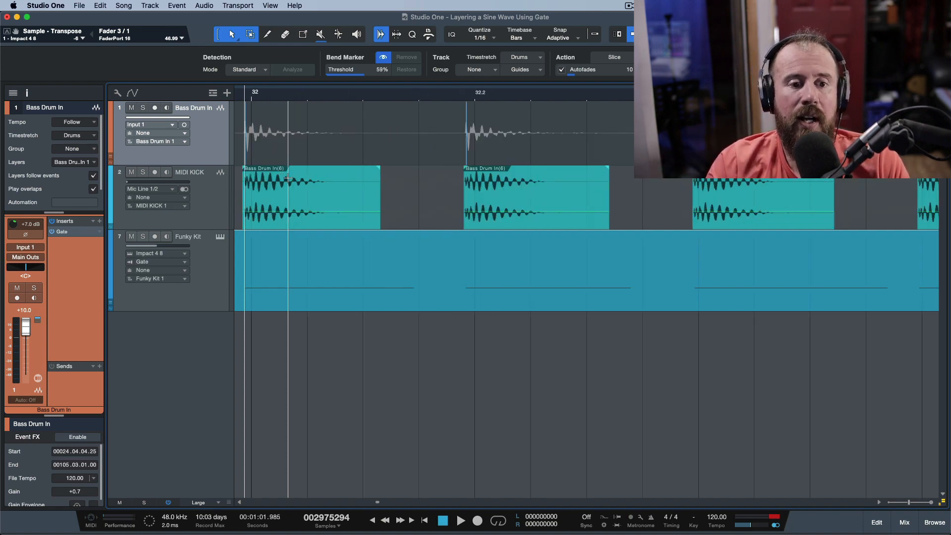
key("w")
key("w")
key("w")
key("w")
key("w")
key("w")
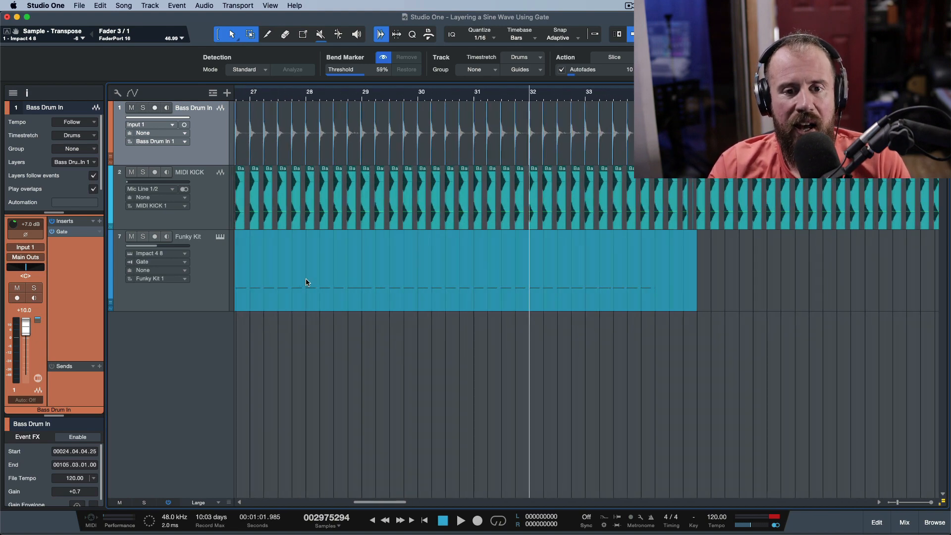
key("w")
key("w")
key("w")
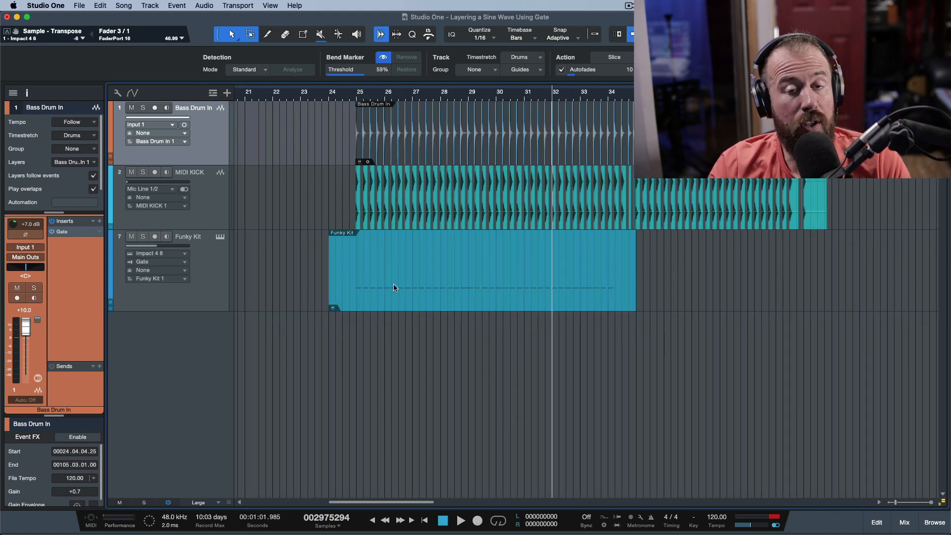
left_click(441, 286)
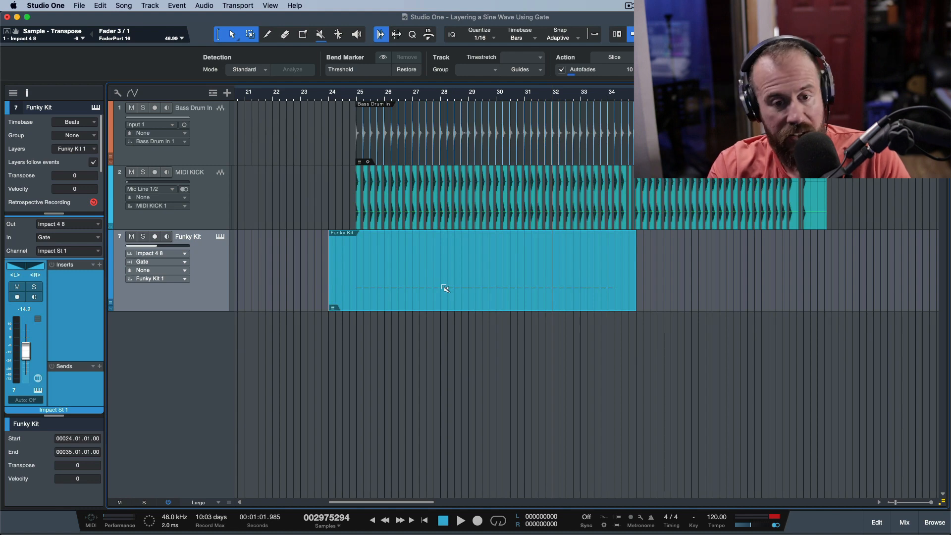
key("t")
left_click_drag(441, 300, 436, 331)
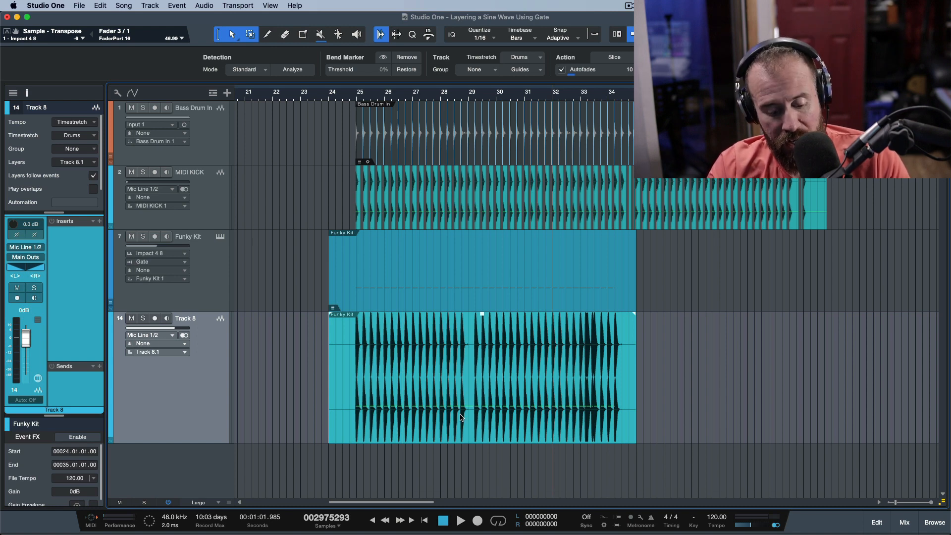
- Detect the transients of the rendered Funky Kit audio and split it at its bend markers
key("q")
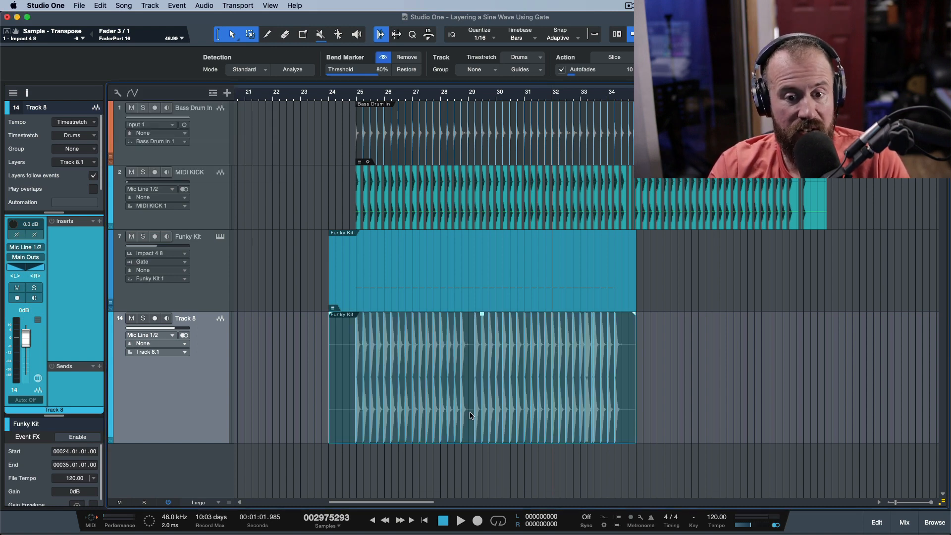
left_click(299, 71)
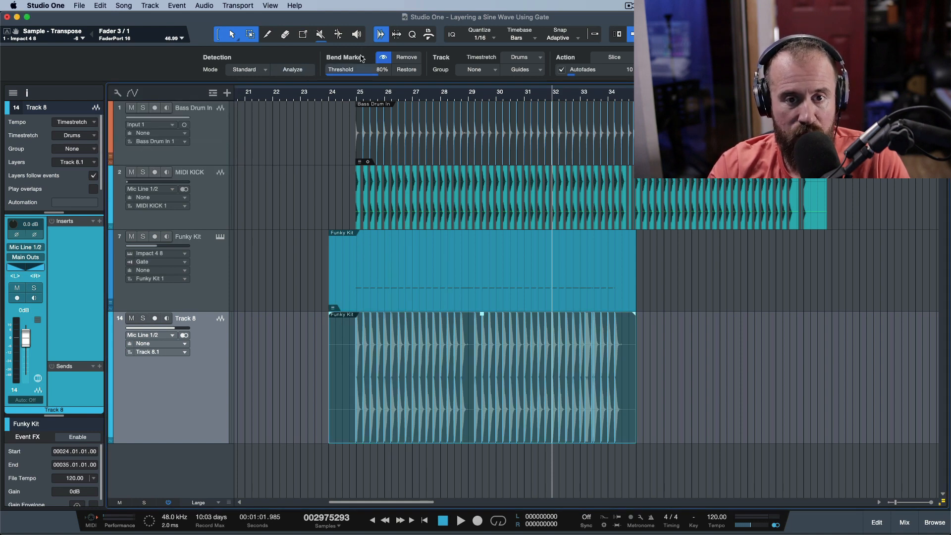
right_click(471, 426)
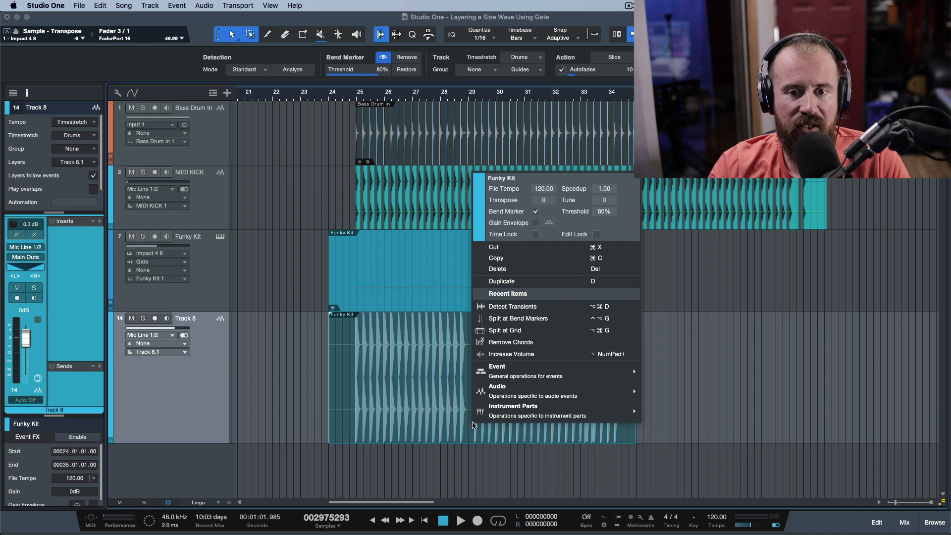
left_click(549, 317)
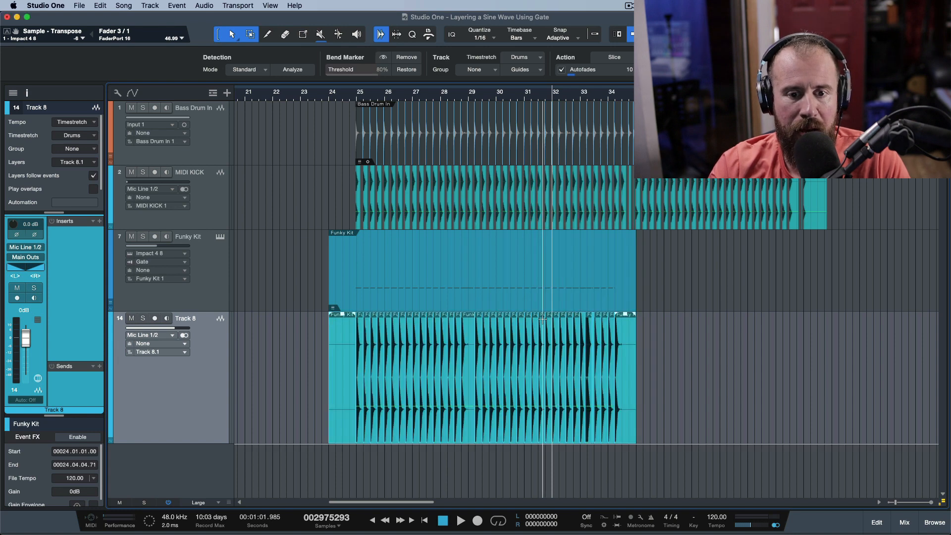
- Delete the silent slice before the first kick on Track 8
left_click_drag(376, 95, 375, 163)
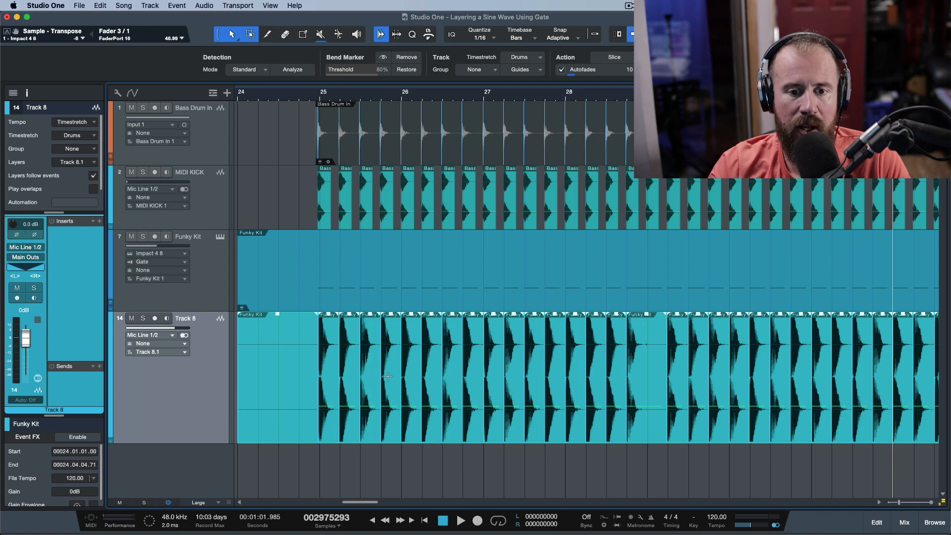
scroll(252, 397, "left", 3)
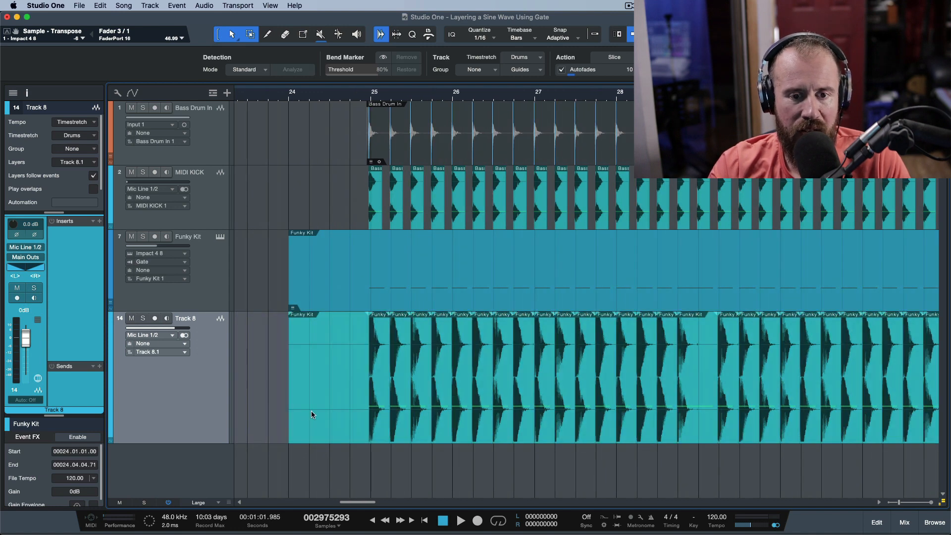
key("Delete")
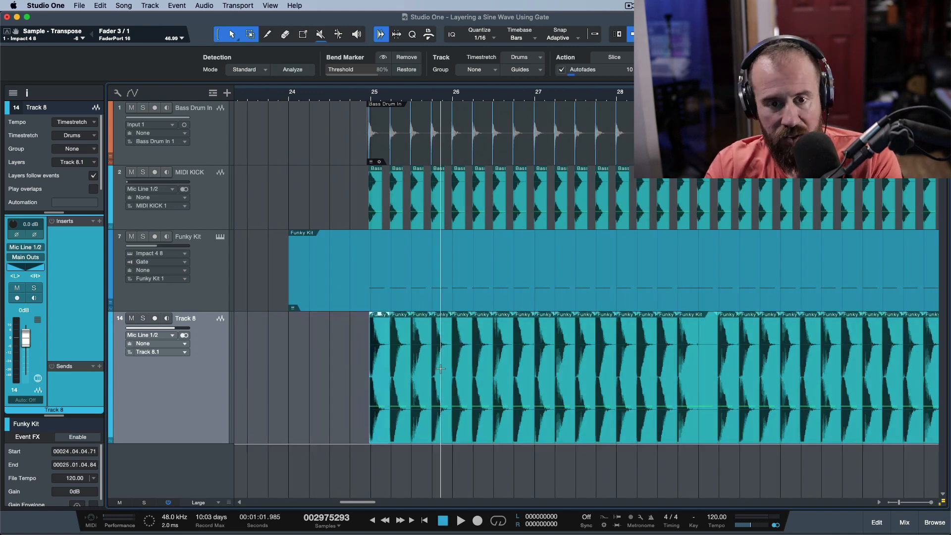
- Select all the Track 8 slices, extend their starts slightly ahead of each kick, and shorten their ends
left_click(380, 397)
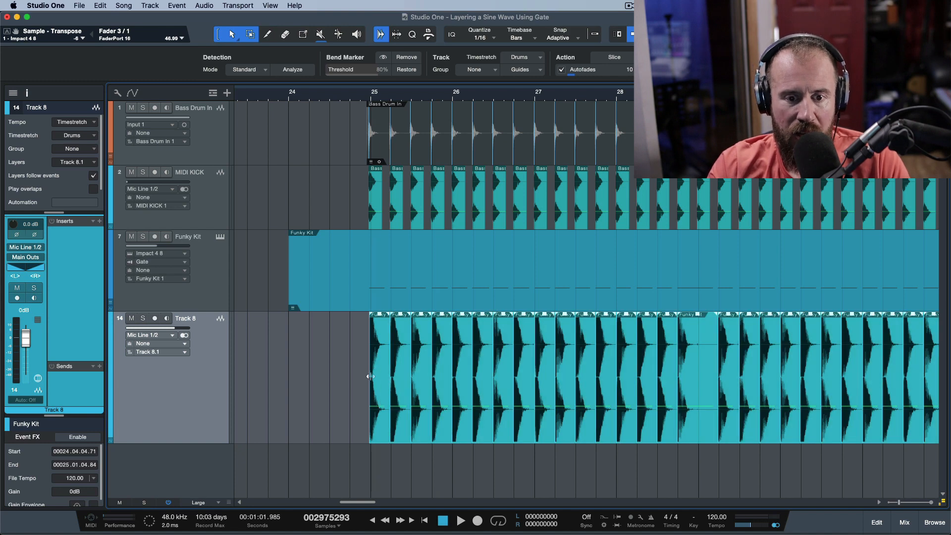
left_click_drag(369, 399, 365, 399)
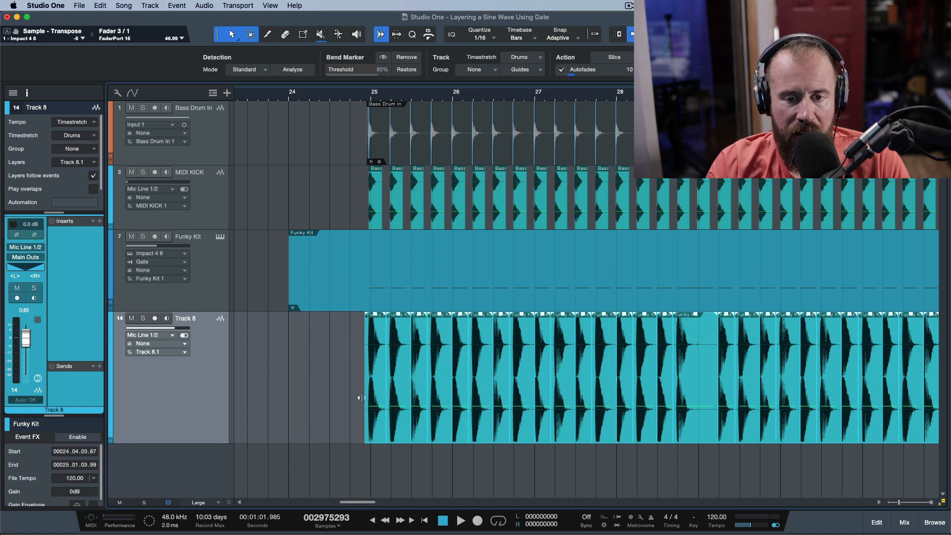
left_click_drag(409, 355, 405, 354)
scroll(379, 96, "up", 10)
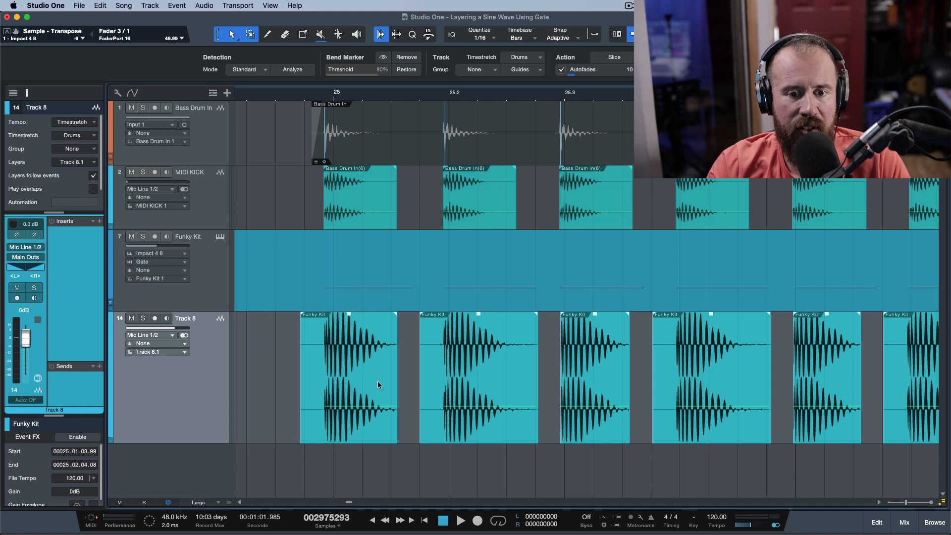
- Delete Track 8 together with its rendered Funky Kit slices
left_click(404, 387)
left_click_drag(348, 415, 349, 414)
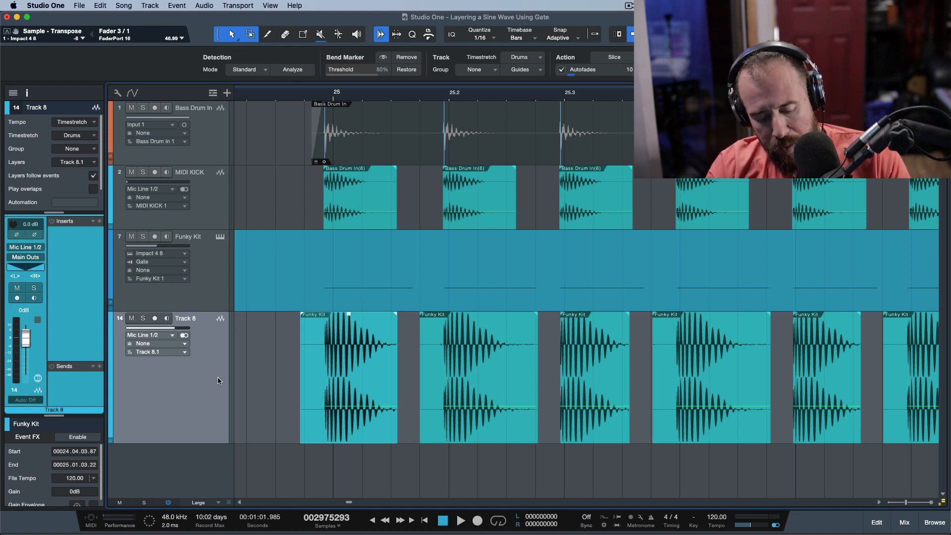
key("Delete")
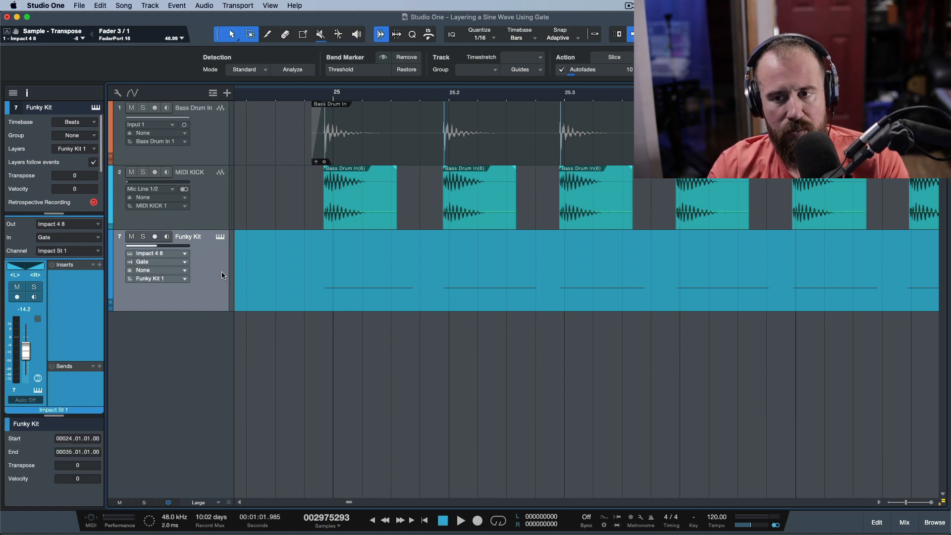
- Add a Mai Tai instrument track below Funky Kit using the Sub Bass Sine Wave Clean preset from MH Presets
key("F5")
scroll(858, 262, "up", 8)
scroll(858, 262, "up", 8)
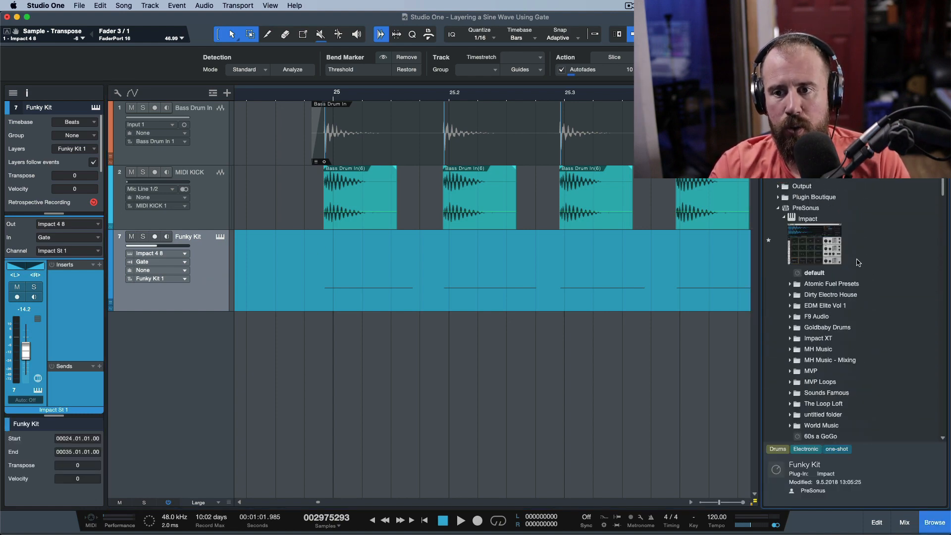
left_click(817, 220)
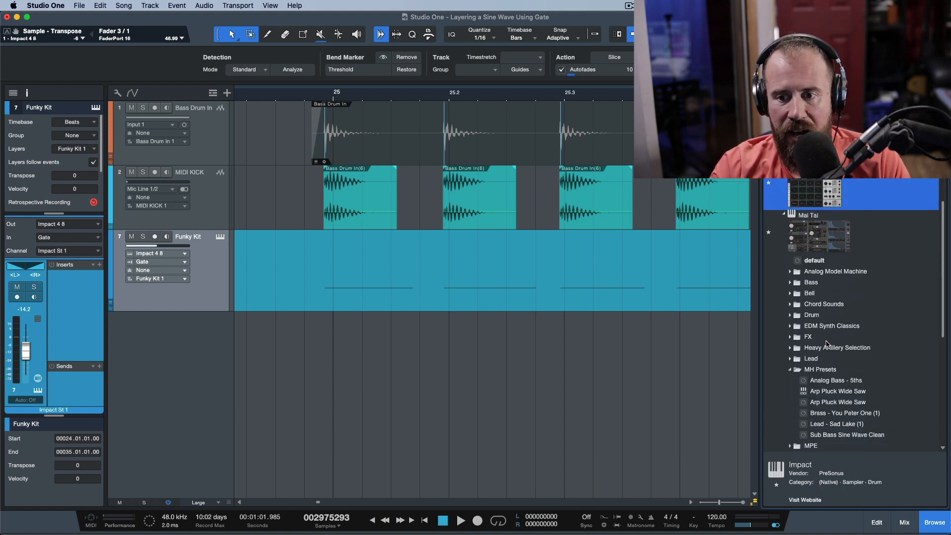
scroll(828, 345, "down", 4)
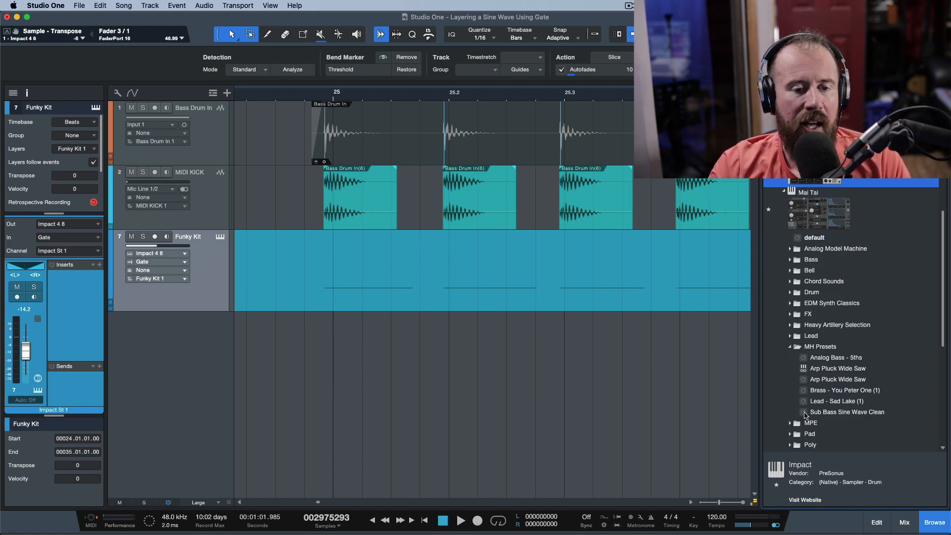
left_click(832, 412)
left_click_drag(588, 395, 589, 396)
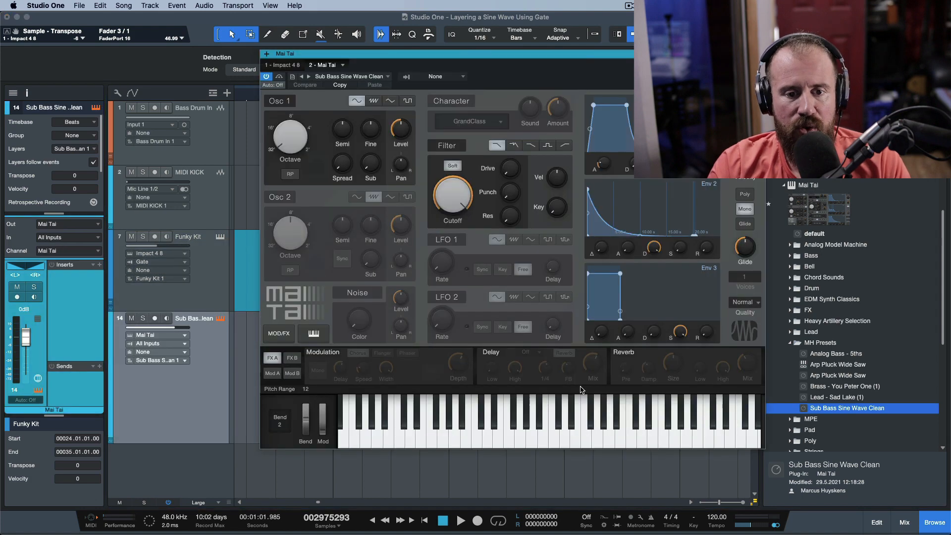
- Audition the Sub Bass Sine Wave Clean sound at several different pitches on the Mai Tai keyboard
left_click(478, 438)
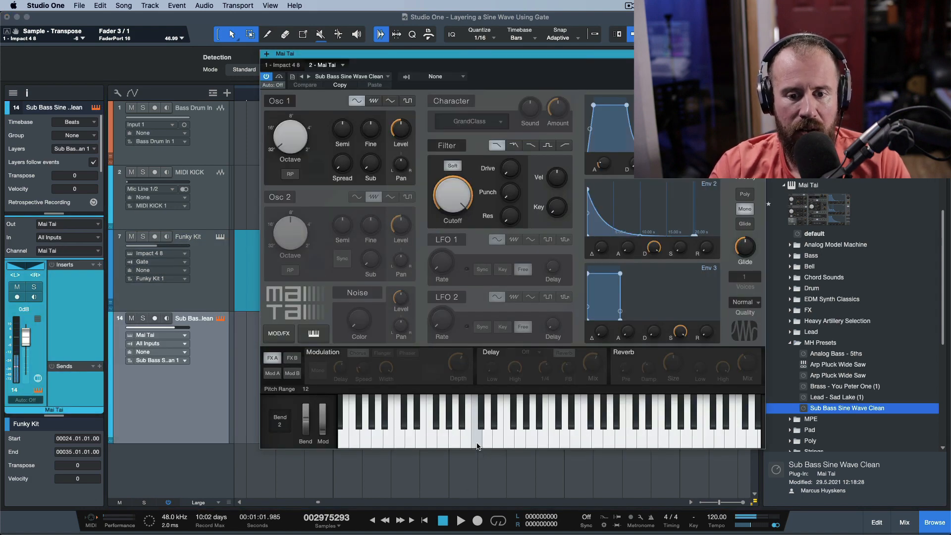
left_click(477, 441)
left_click(580, 440)
left_click(600, 440)
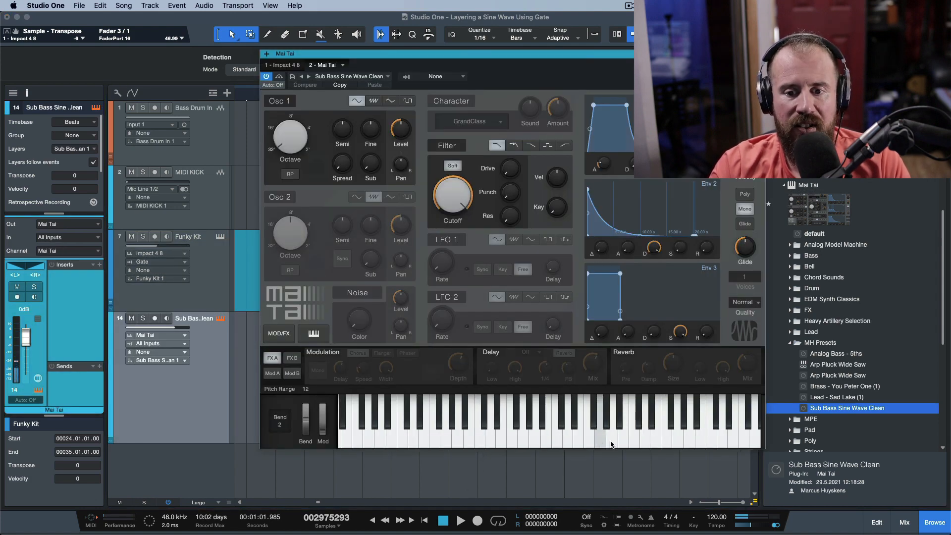
left_click(634, 441)
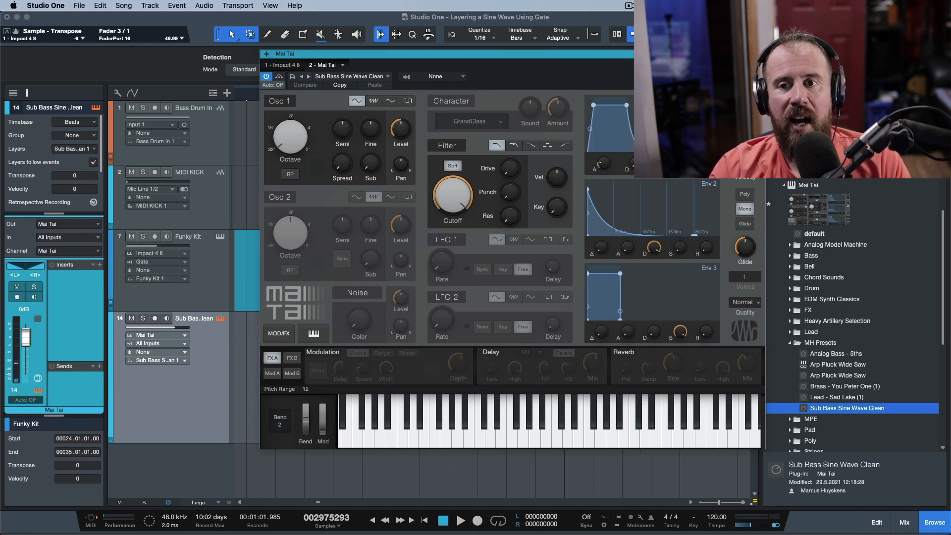
left_click(664, 436)
left_click(634, 438)
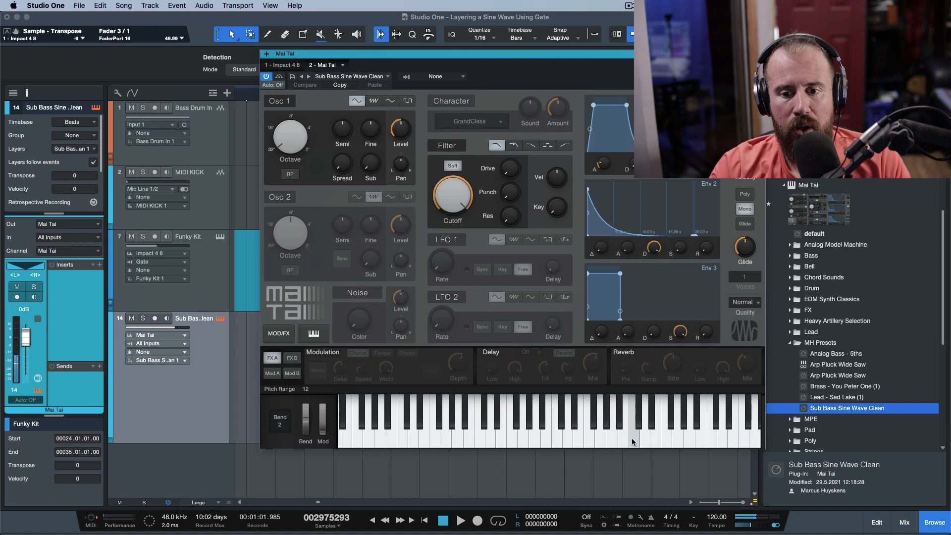
left_click(634, 438)
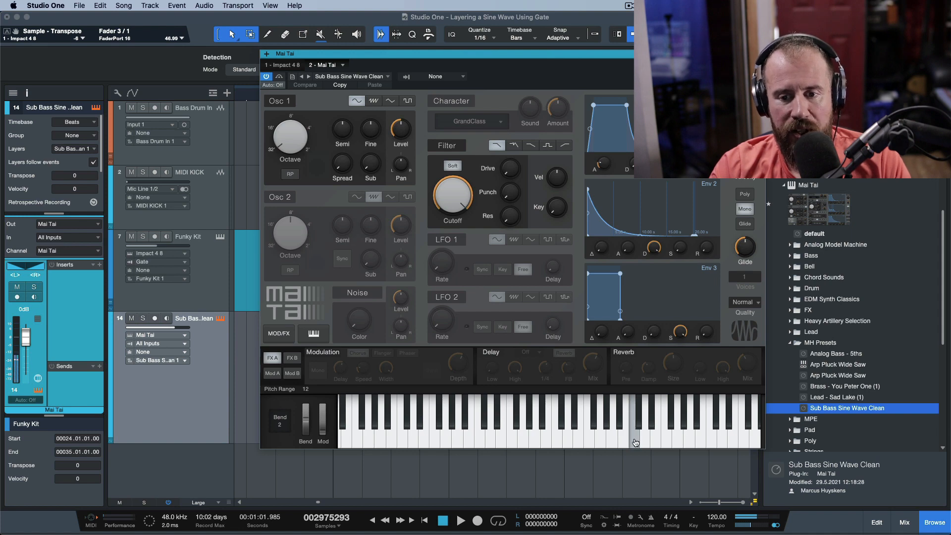
left_click(635, 441)
left_click_drag(634, 441, 556, 442)
left_click(557, 445)
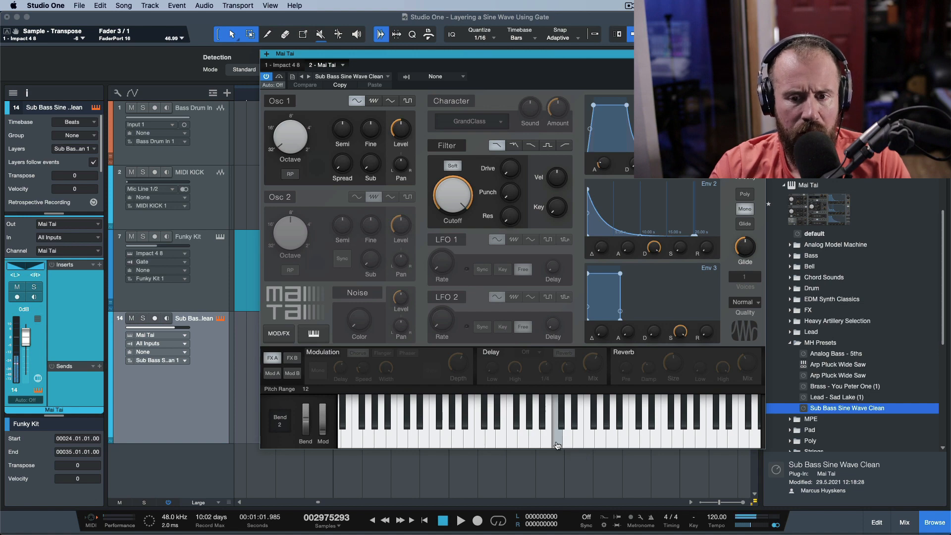
- Close the Mai Tai window and set the Sub Bass track's input to Gate
left_click(758, 54)
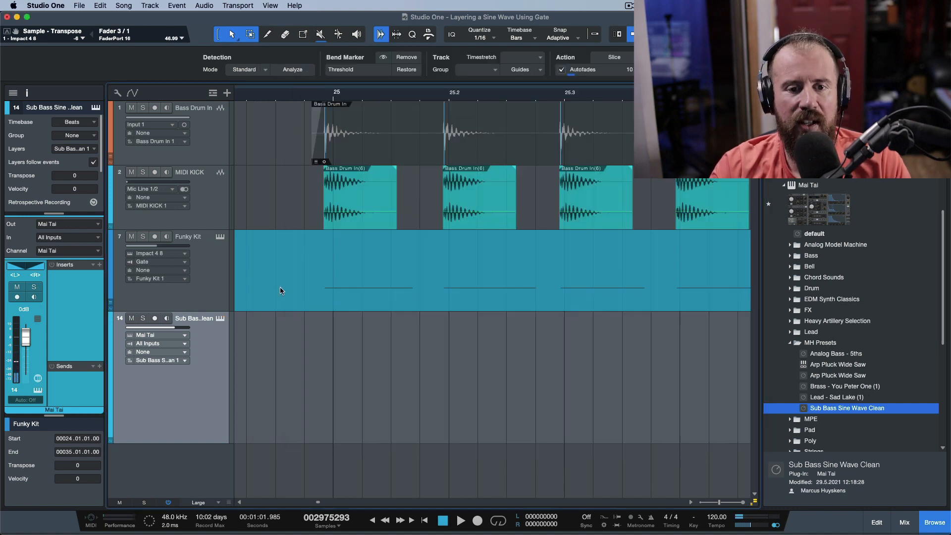
left_click(183, 343)
left_click(200, 406)
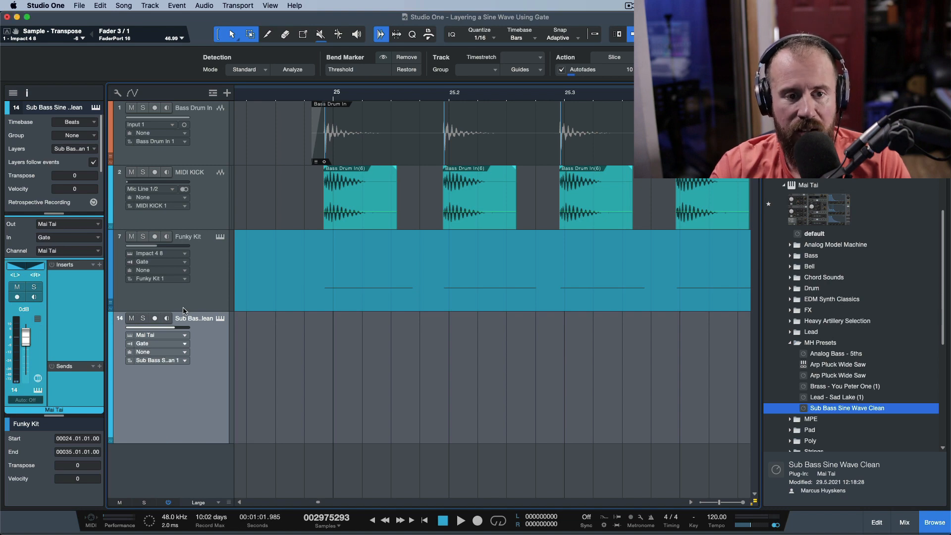
- Mute the Funky Kit track and enable record and monitoring on the Sub Bass track
left_click(218, 290)
left_click(132, 236)
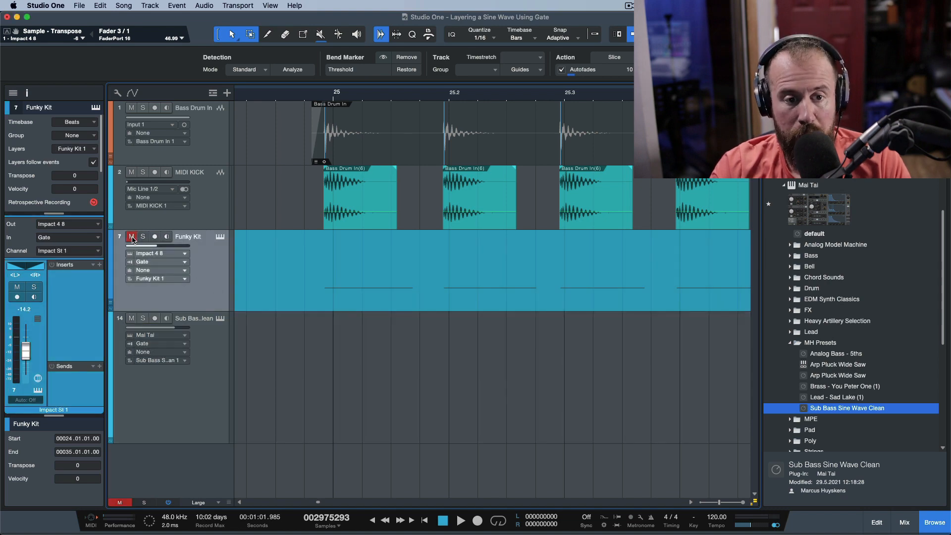
left_click(221, 395)
left_click(154, 317)
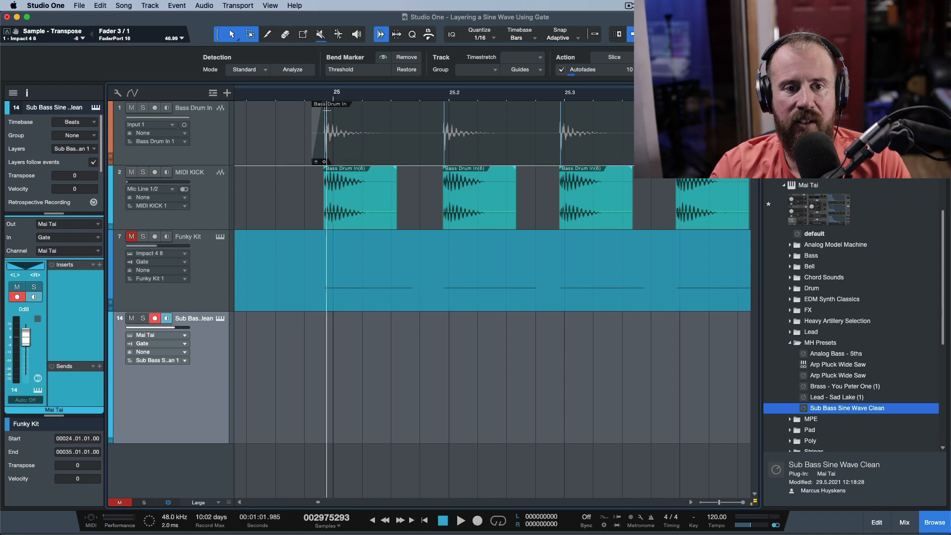
- Open the Gate on the Bass Drum In track and set its trigger note to C 3
left_click(213, 148)
left_click(82, 231)
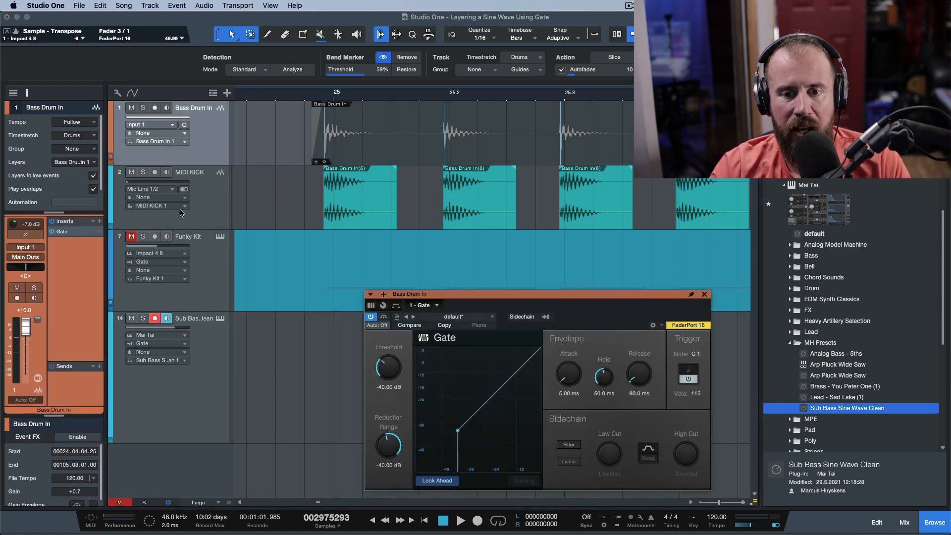
double_click(696, 354)
type("c")
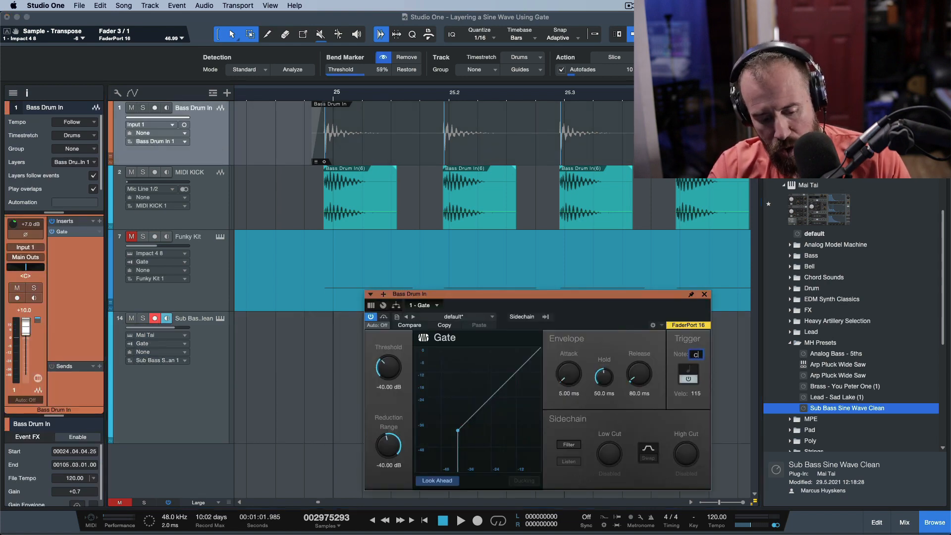
type("3")
key("Return")
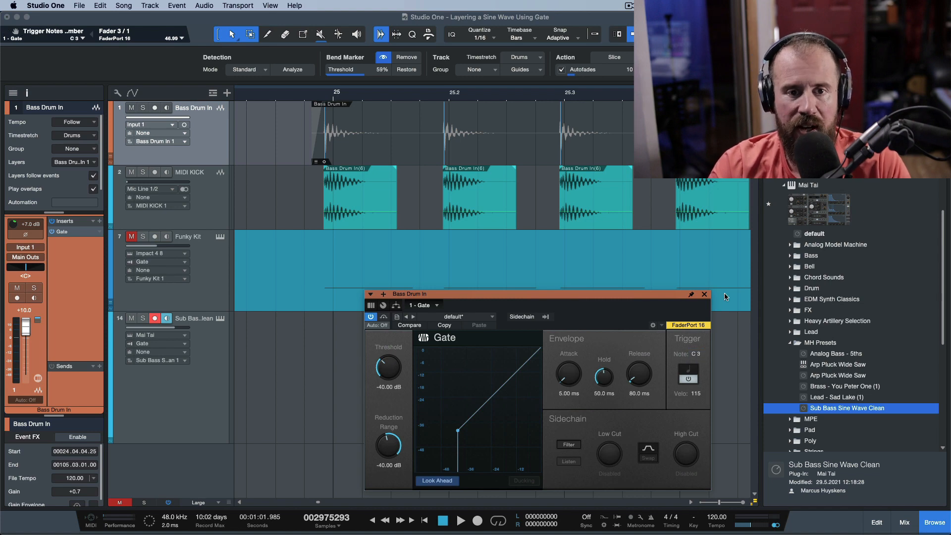
- Play the song from just before bar 25 to hear the Gate-triggered sine wave with the bass drum
left_click(308, 94)
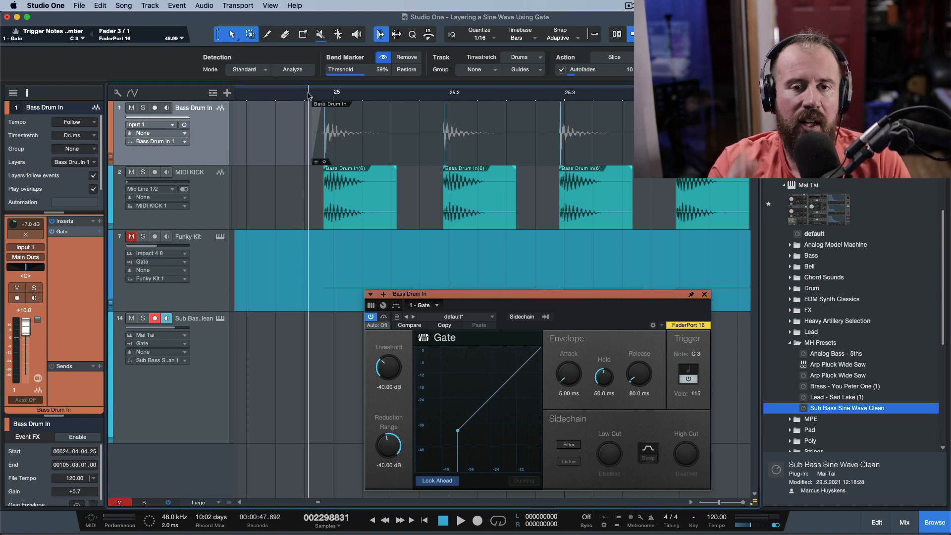
key("space")
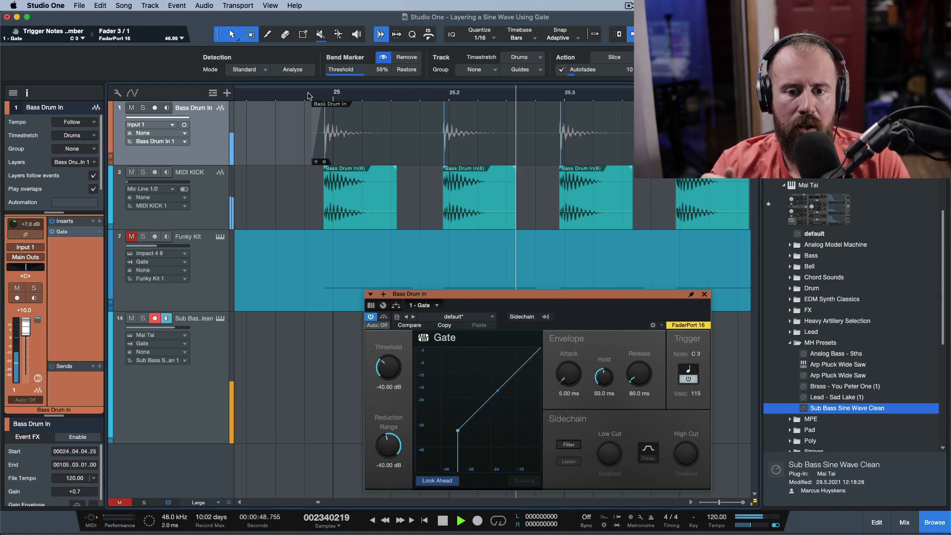
key("space")
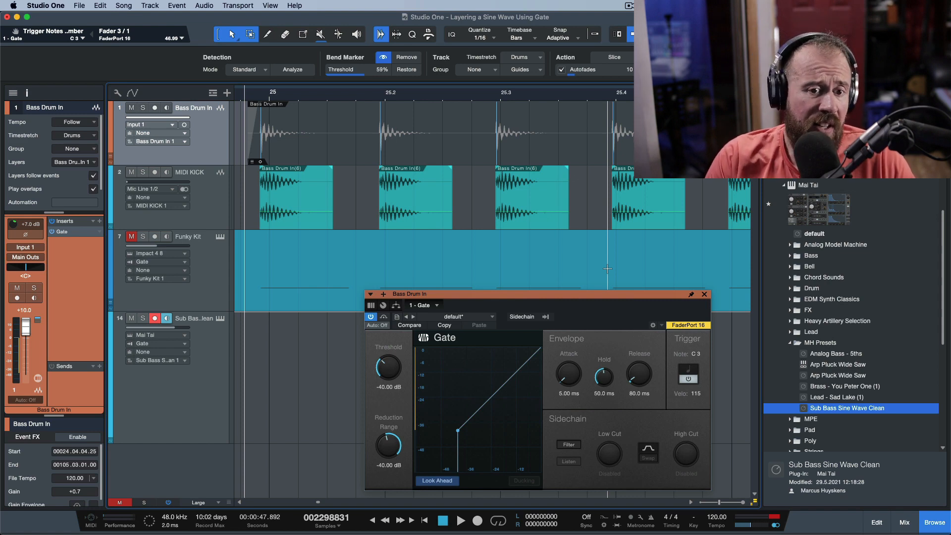
- Step through the bass drum transients to bar 26, zoomed in to compare the Funky Kit note starts with the kicks
left_click(247, 255)
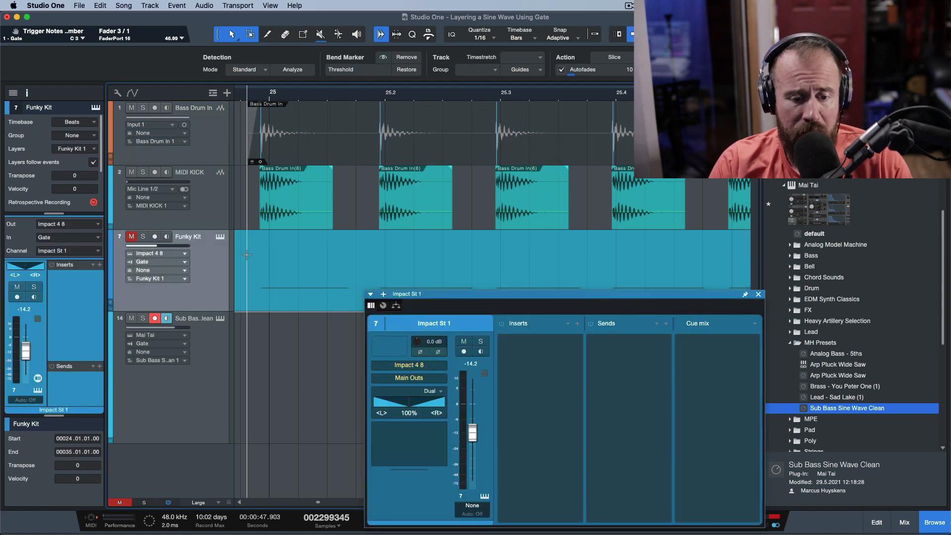
key("space")
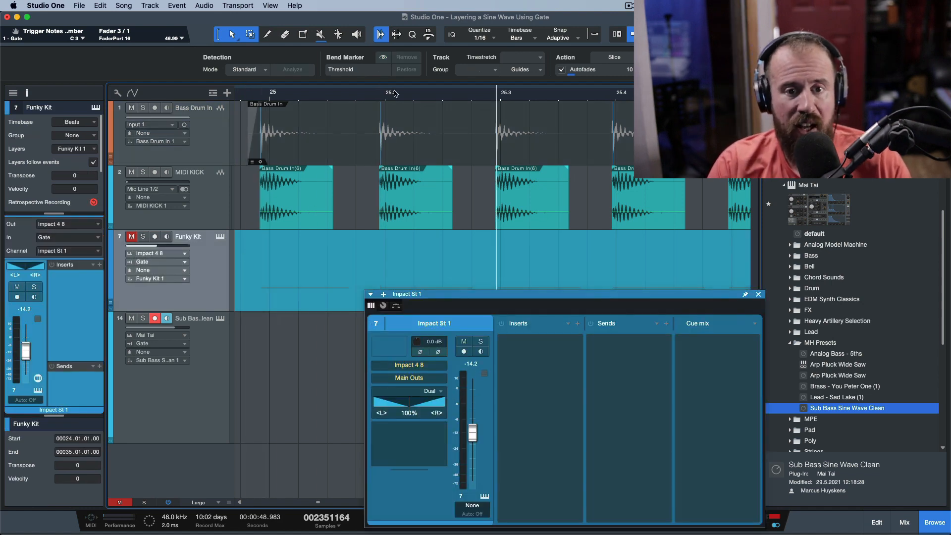
scroll(400, 95, "up", 10)
key("Tab")
key("Tab")
key("Tab")
key("Tab")
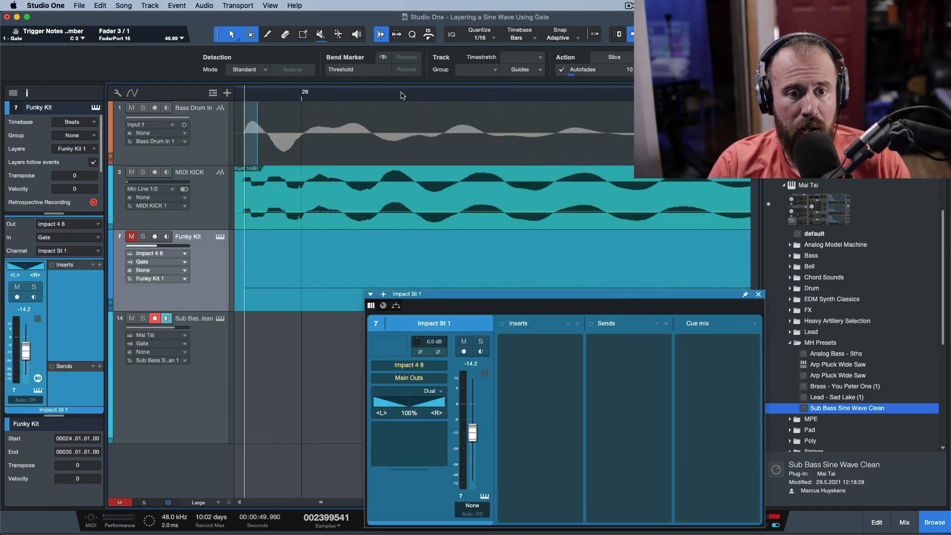